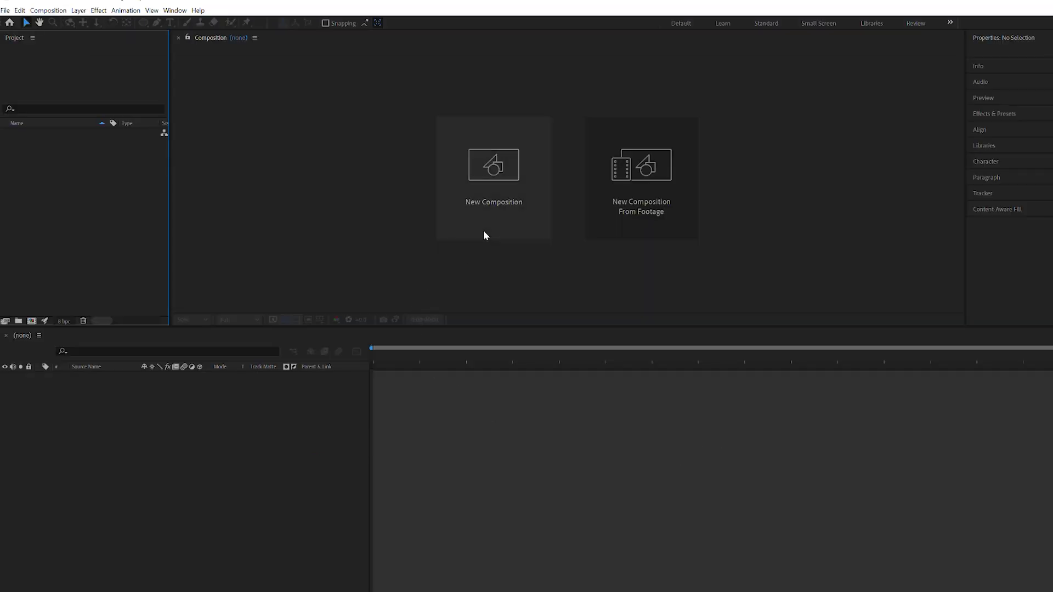
Step: Create a new composition named Circle using the HD 1920x1080, 25 fps preset
left_click(488, 231)
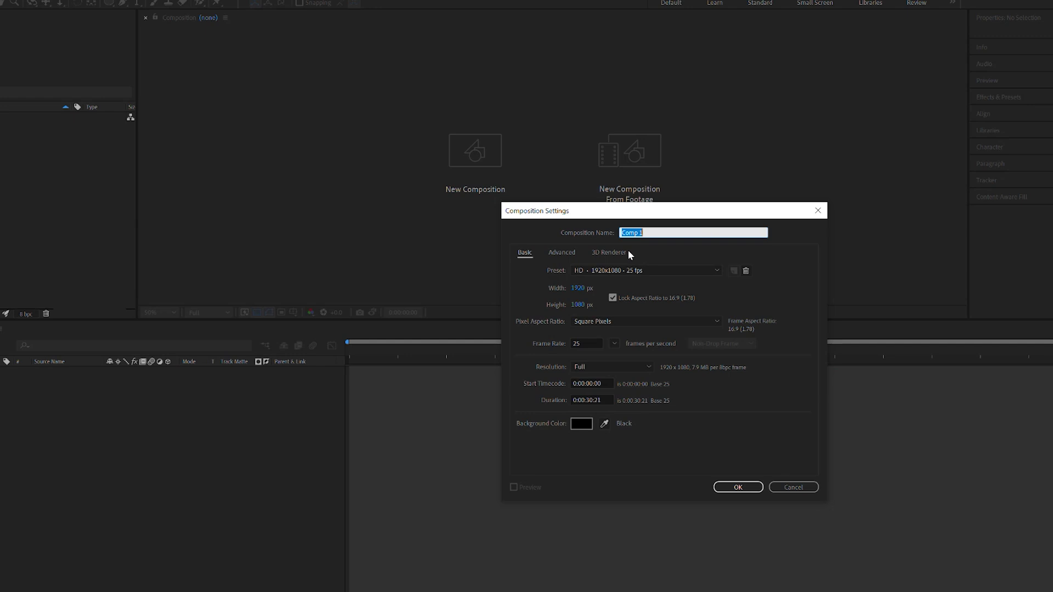
type("Circle")
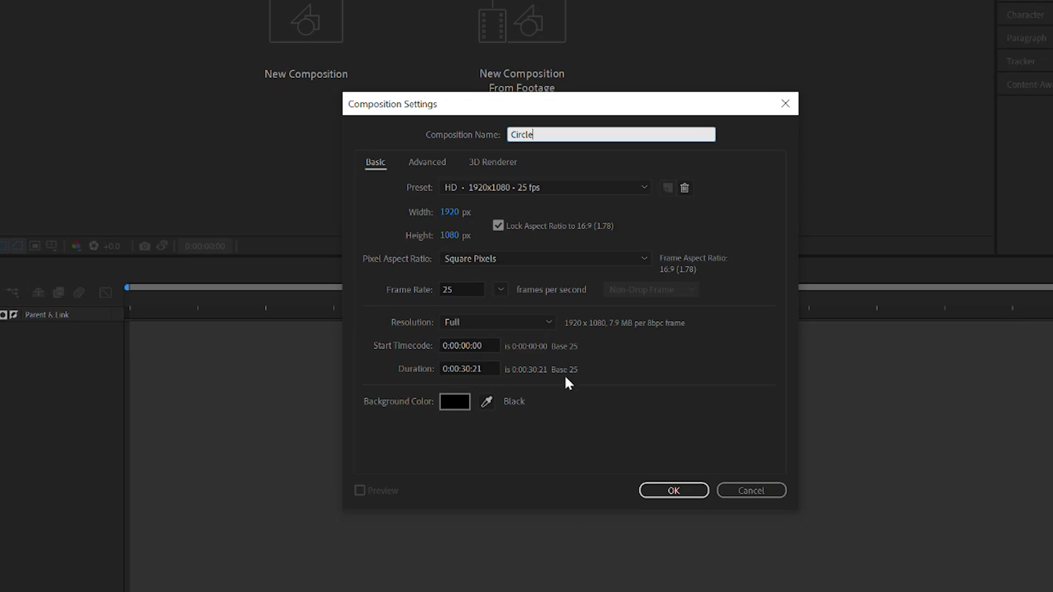
left_click(666, 489)
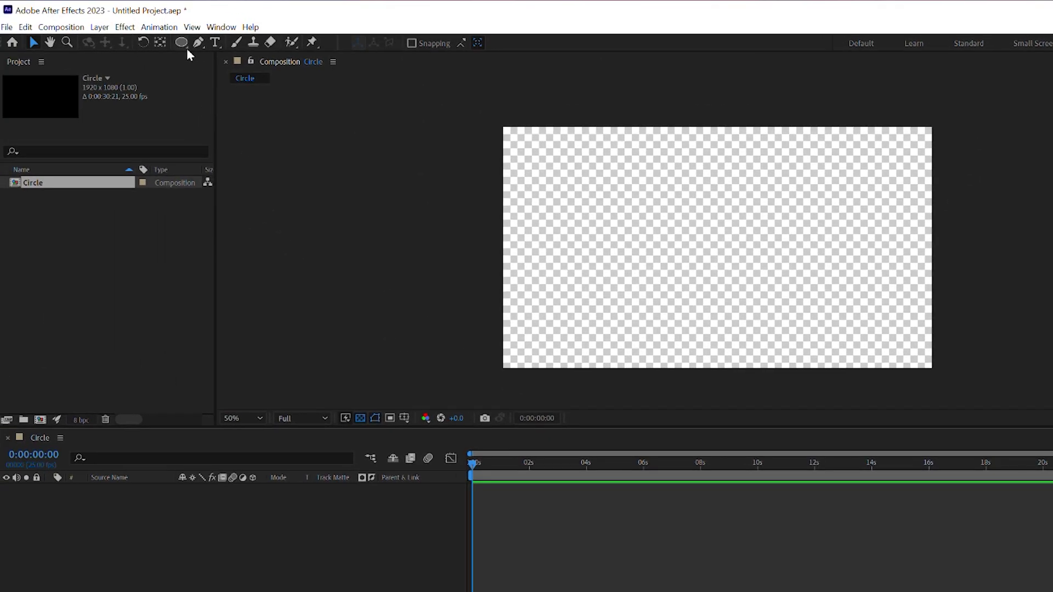
Step: Choose the Ellipse Tool and set its stroke width to 7 px and its fill to None
left_click(180, 43)
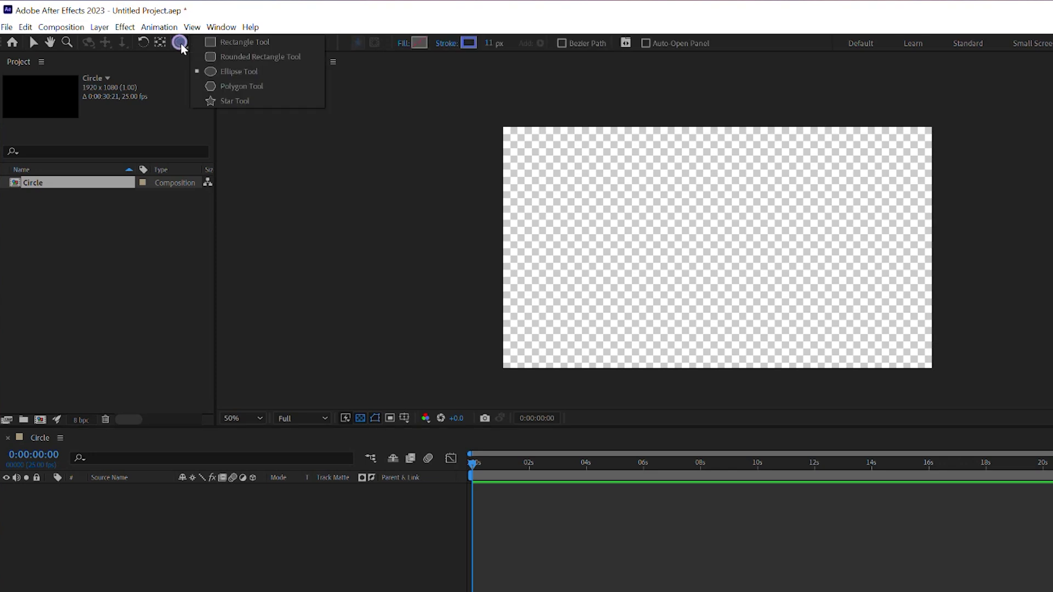
left_click(222, 74)
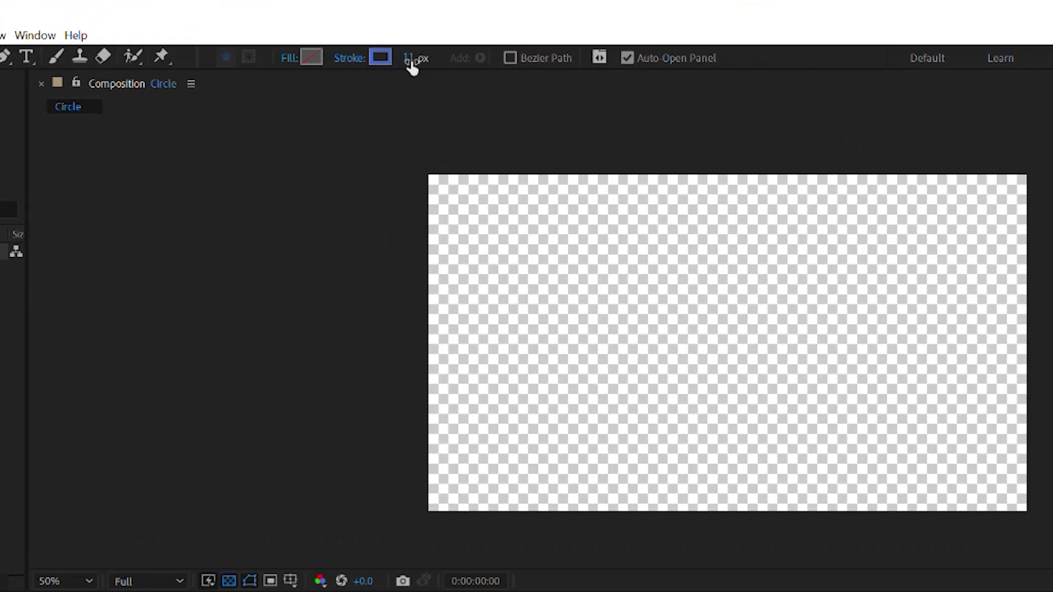
left_click(405, 61)
left_click_drag(405, 62, 403, 61)
left_click(307, 59)
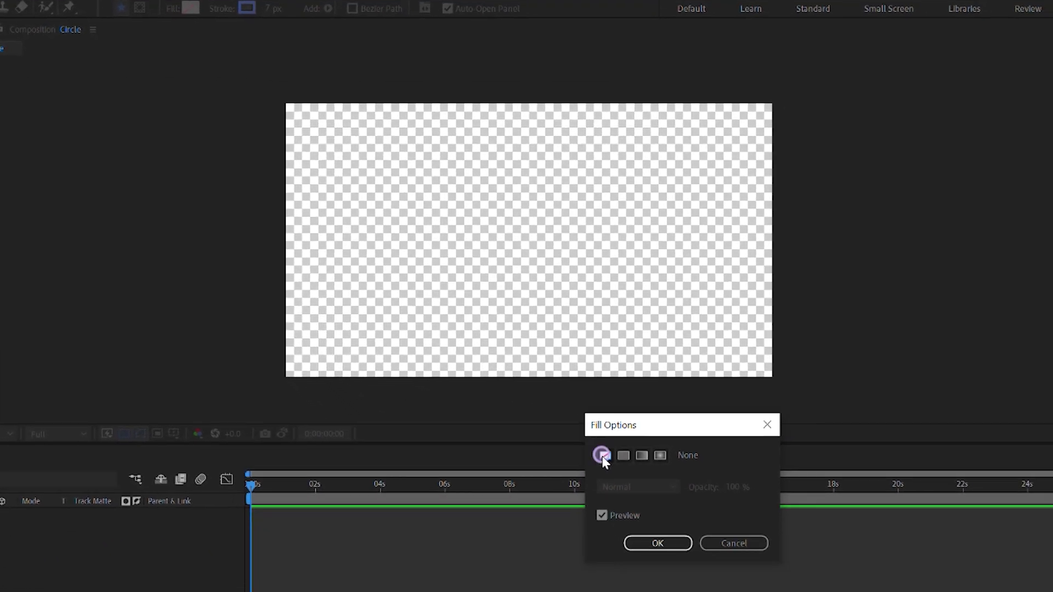
left_click(645, 543)
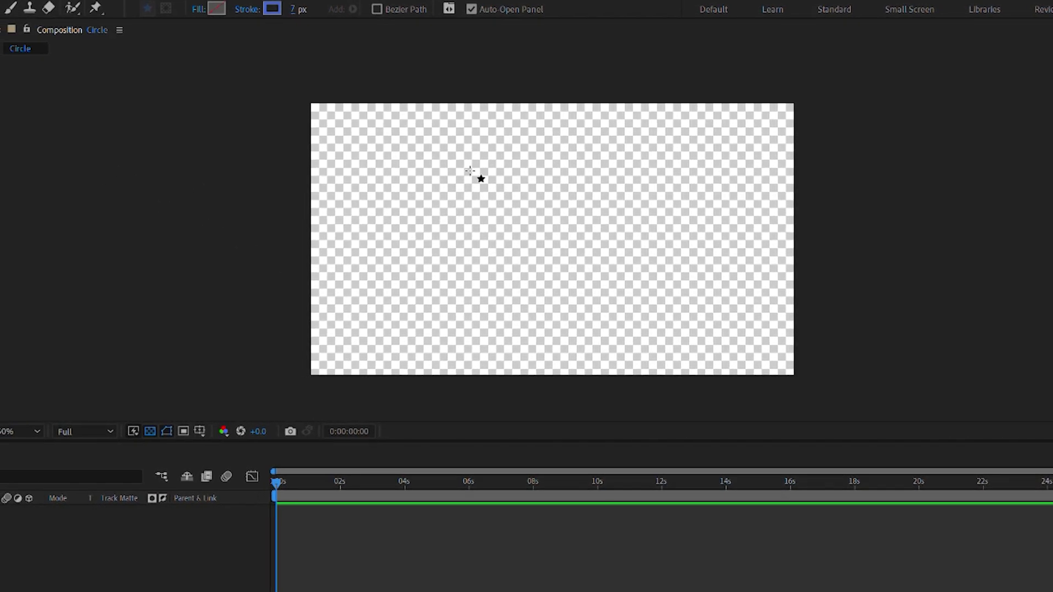
Step: Draw a circle in the composition and move it close to the middle of the frame
left_click_drag(470, 170, 631, 324)
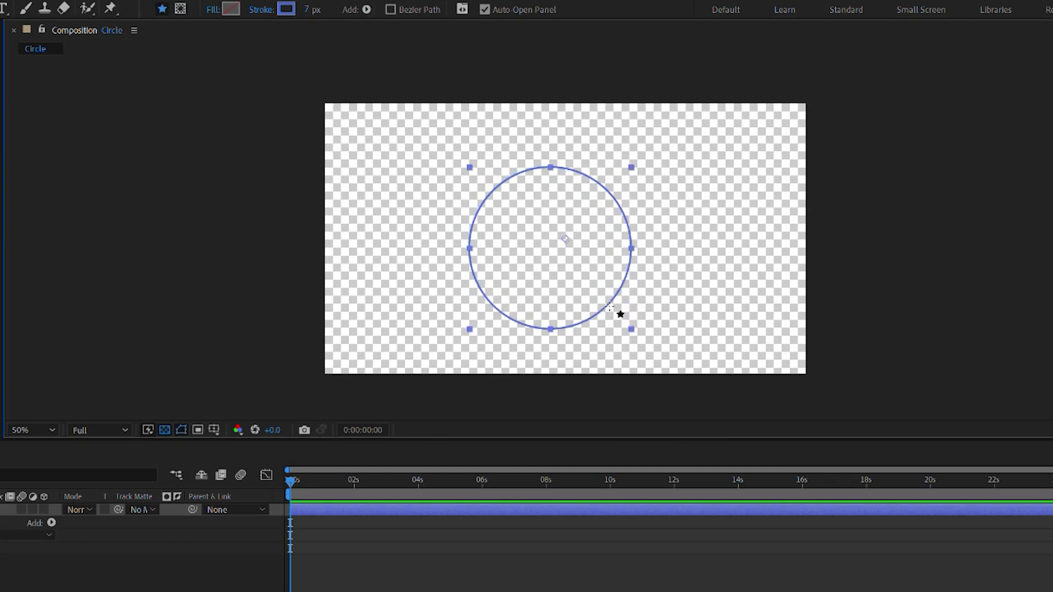
key("v")
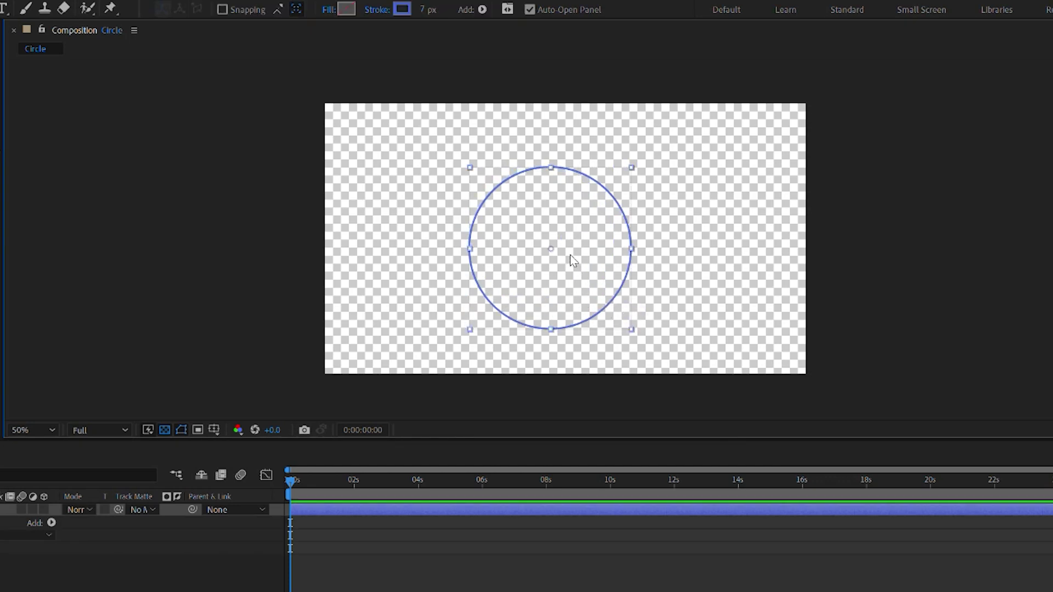
left_click_drag(568, 257, 588, 250)
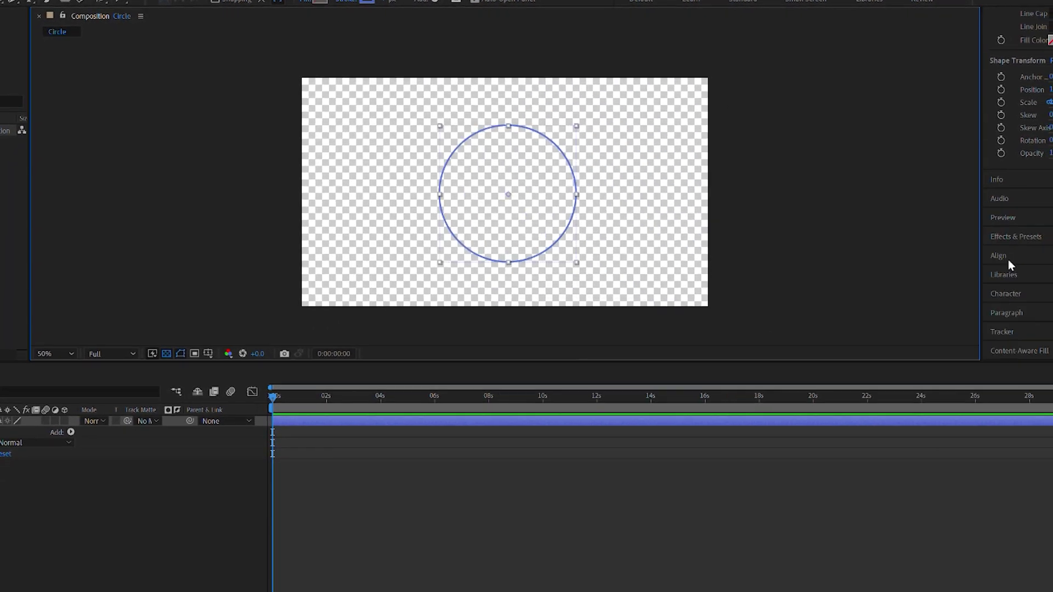
Step: Centre the circle layer horizontally and vertically relative to the composition
left_click(1008, 259)
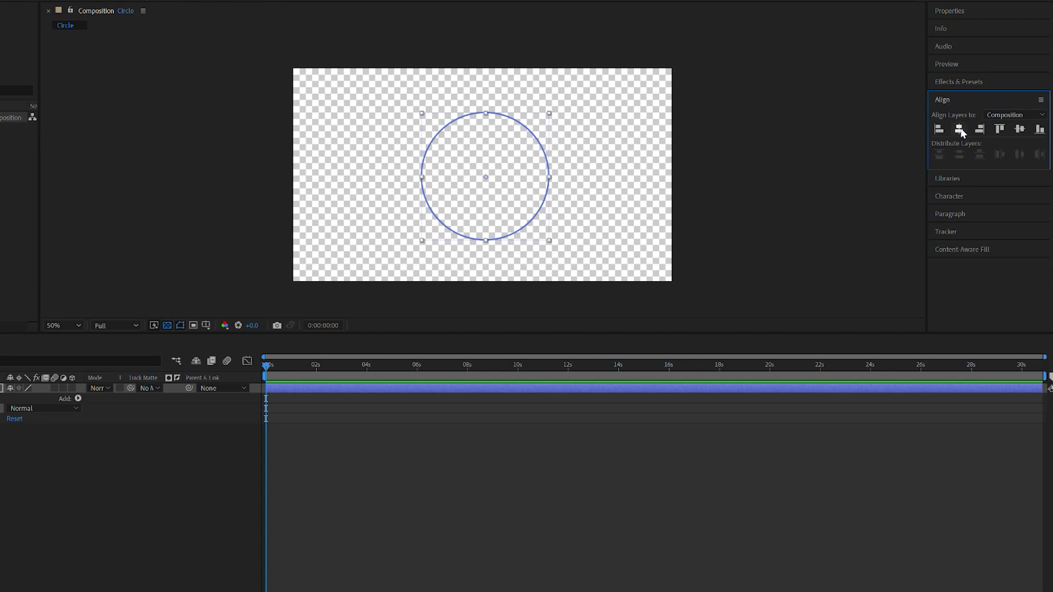
left_click(959, 130)
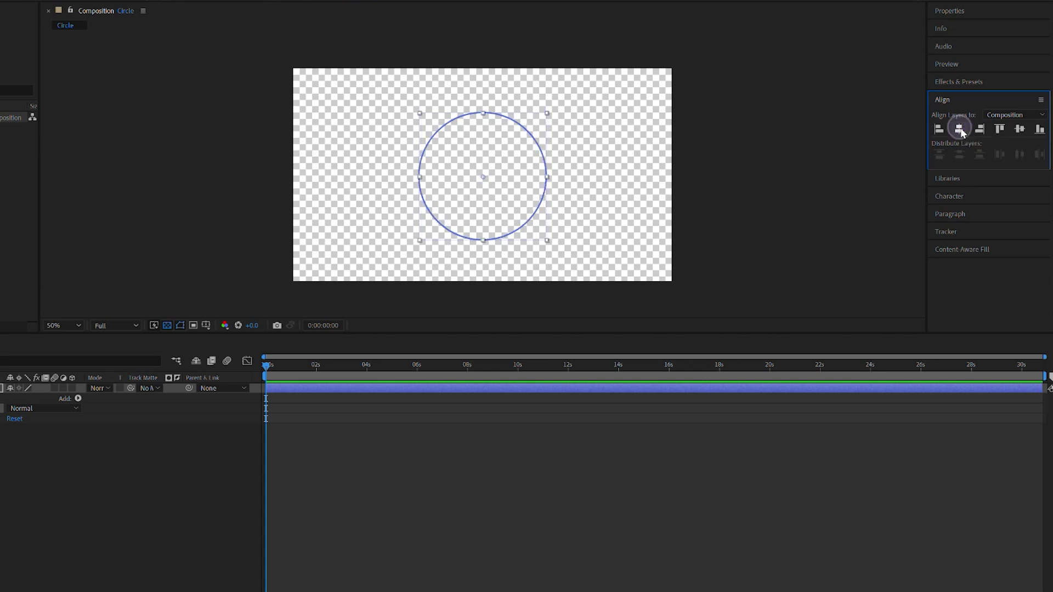
left_click(1019, 130)
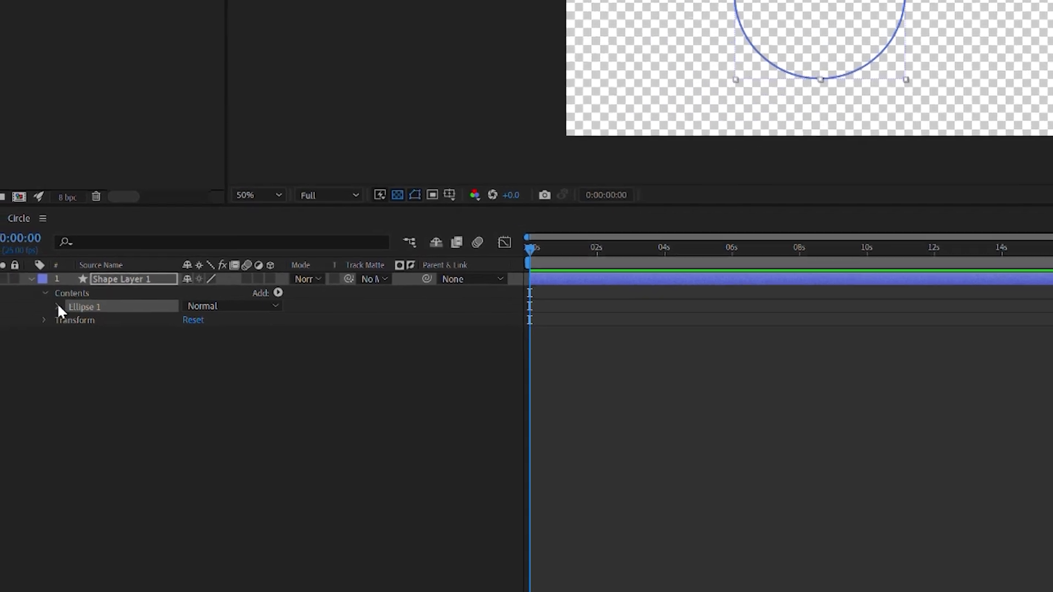
Step: Add Trim Paths to Ellipse 1 in the shape layer's contents
left_click(84, 287)
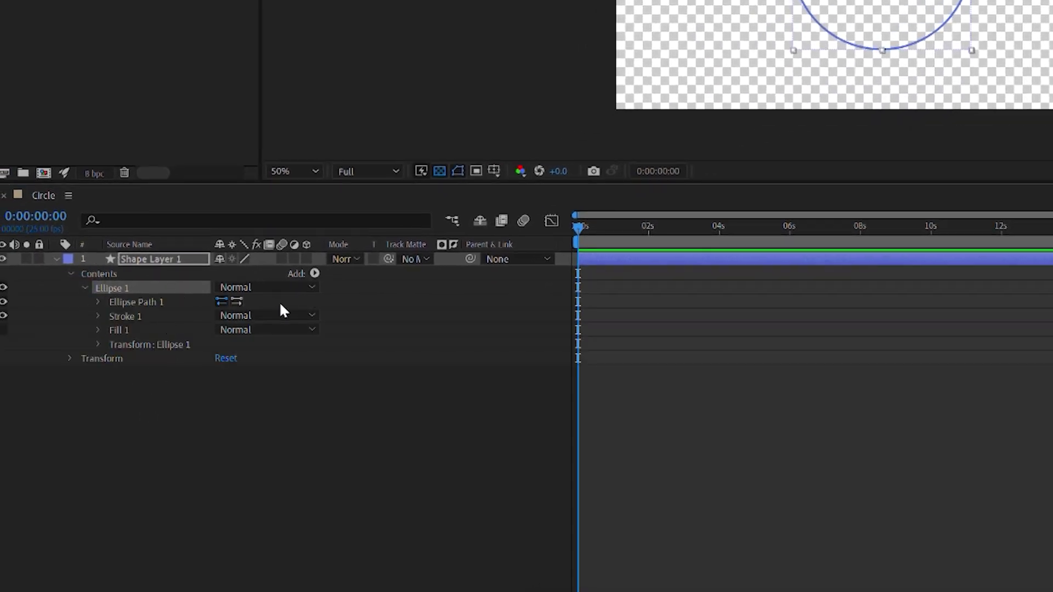
left_click(314, 274)
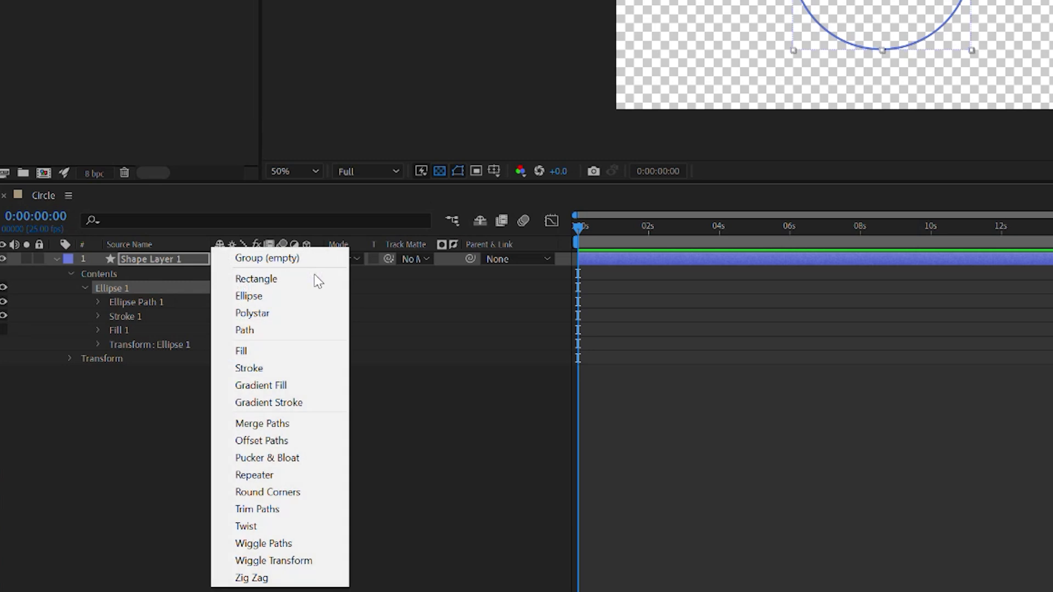
left_click(286, 517)
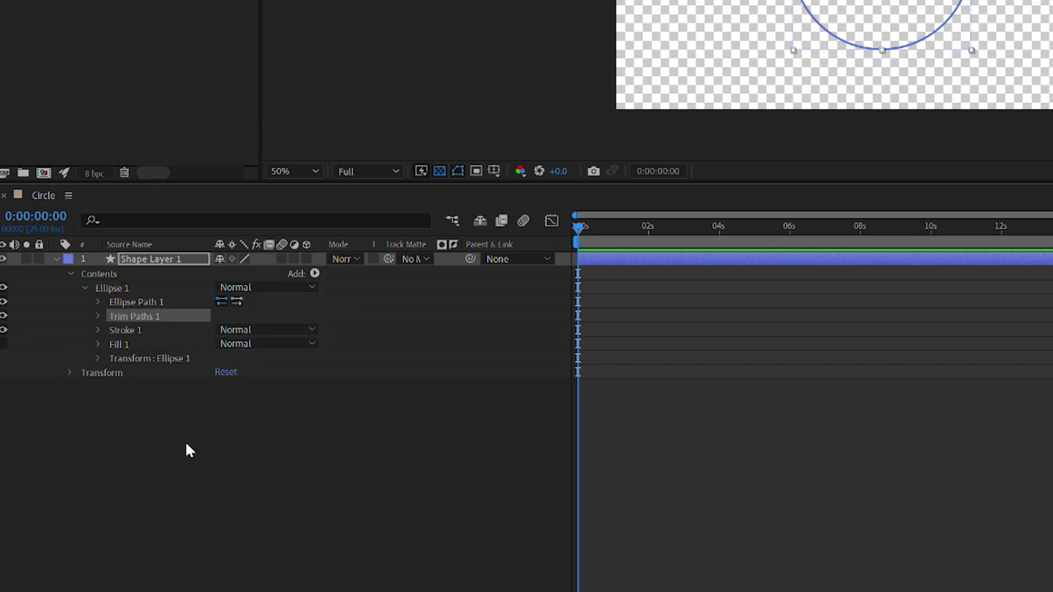
Step: Add a keyframe for the Trim Paths End value of 100% at 0:00:08:00
left_click(98, 317)
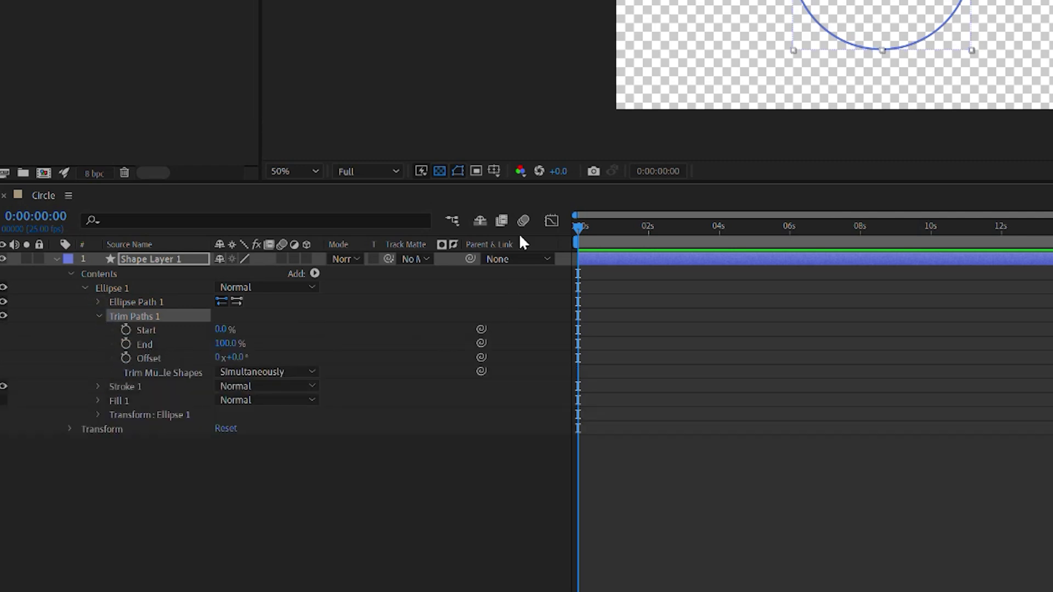
left_click_drag(581, 224, 865, 258)
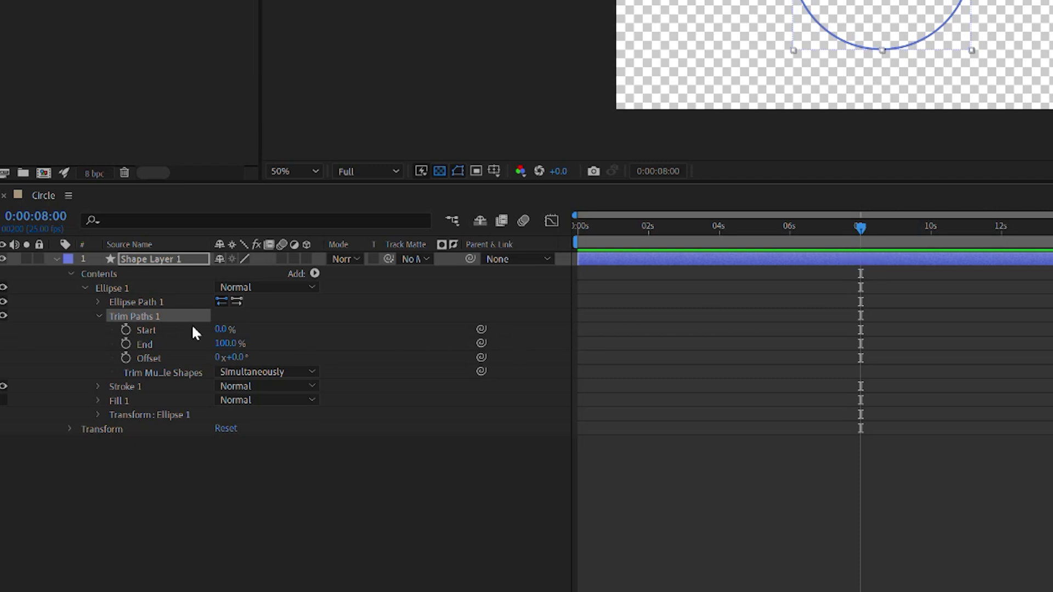
left_click(125, 344)
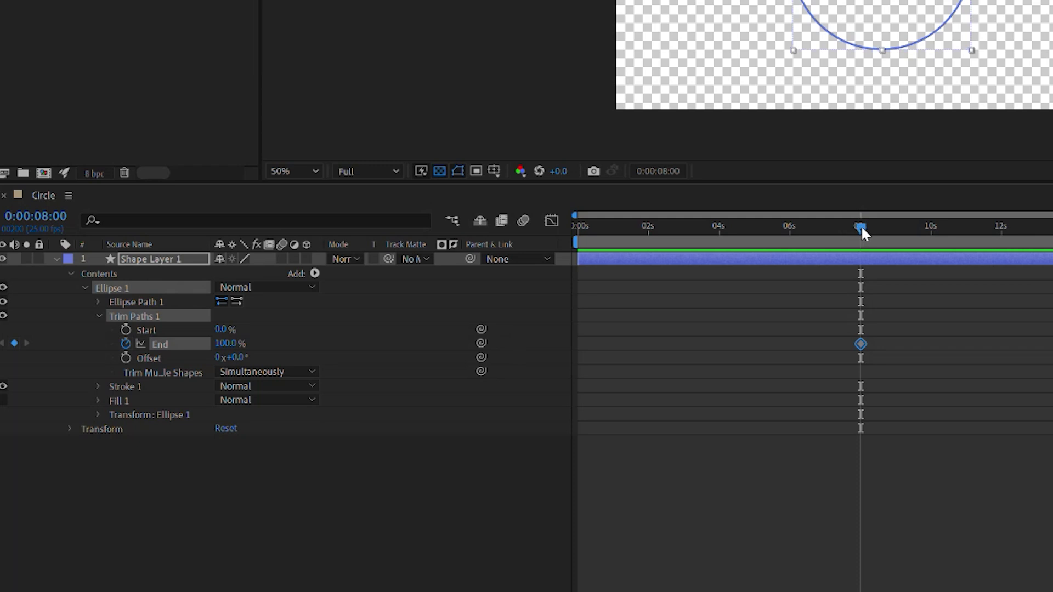
Step: Set the Trim Paths End to 0% at 0:00:01:24 and preview the circle being drawn
left_click_drag(861, 225, 649, 206)
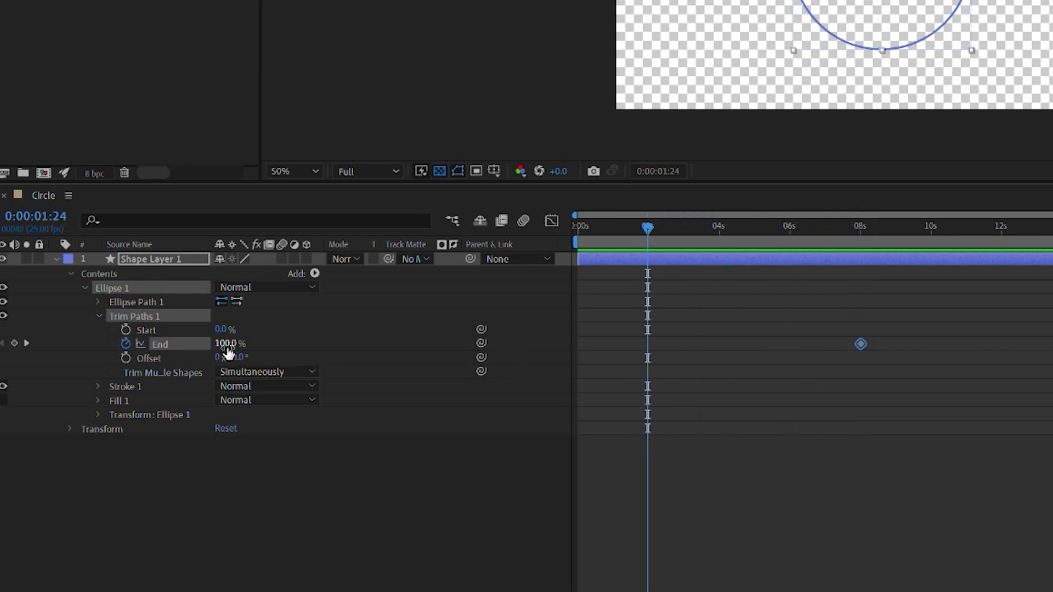
left_click_drag(228, 345, 78, 347)
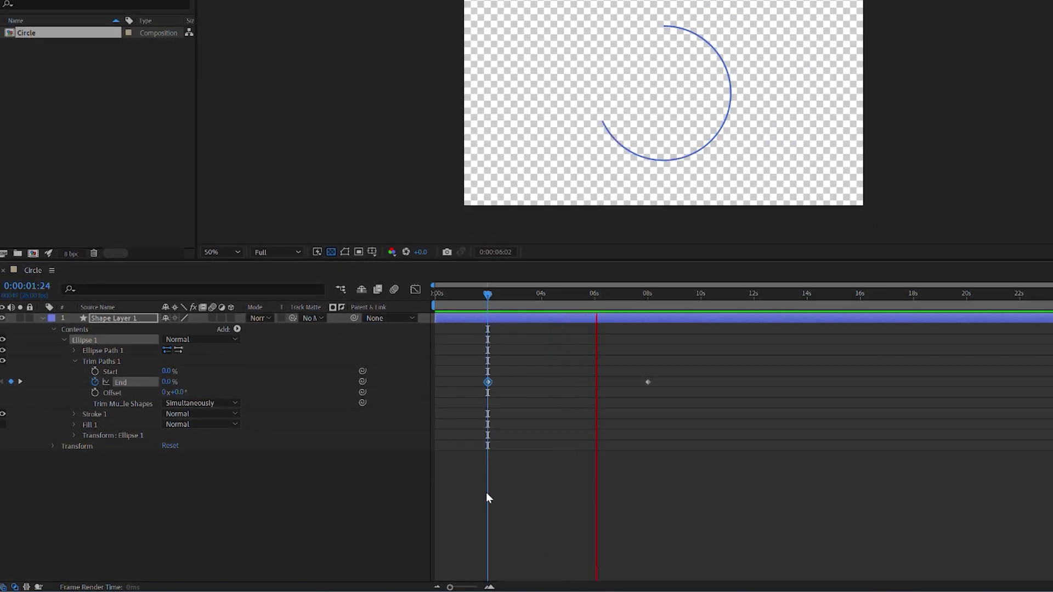
key("space")
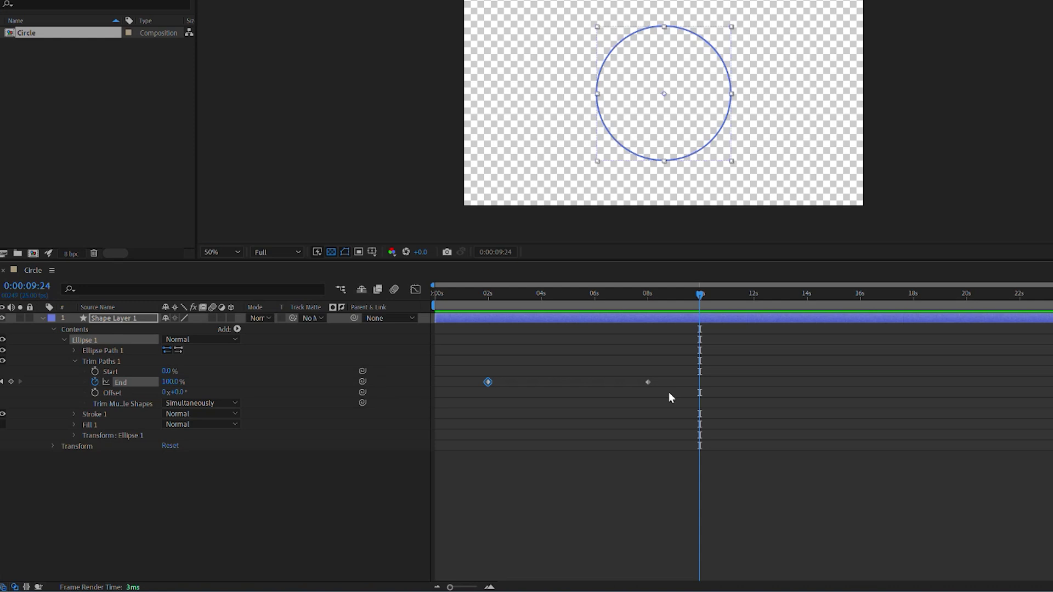
Step: Select both End keyframes and apply Easy Ease to them in the Graph Editor
left_click_drag(665, 397, 465, 351)
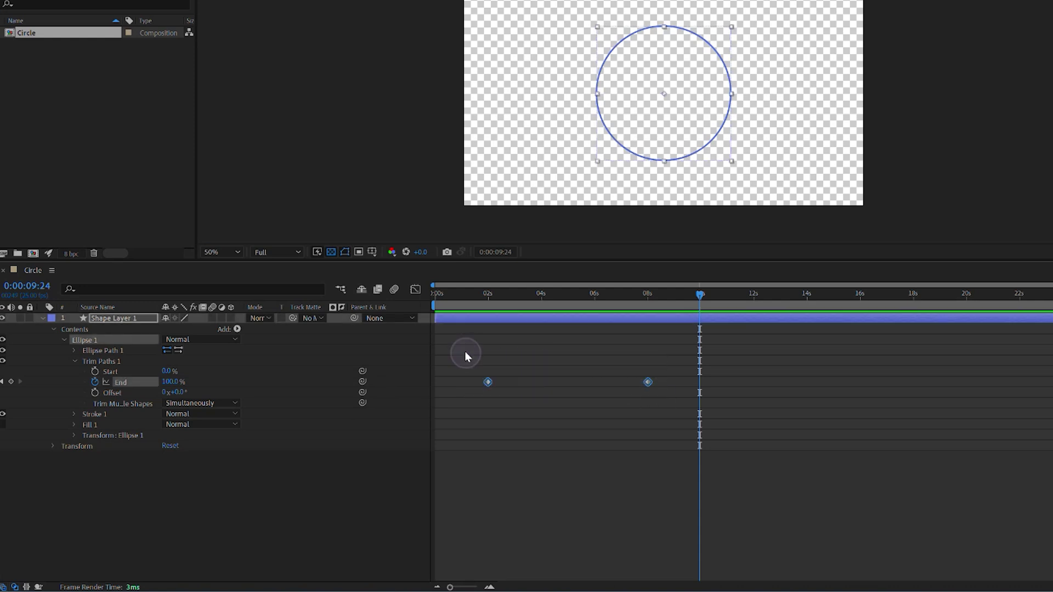
left_click(415, 290)
left_click_drag(685, 370, 445, 300)
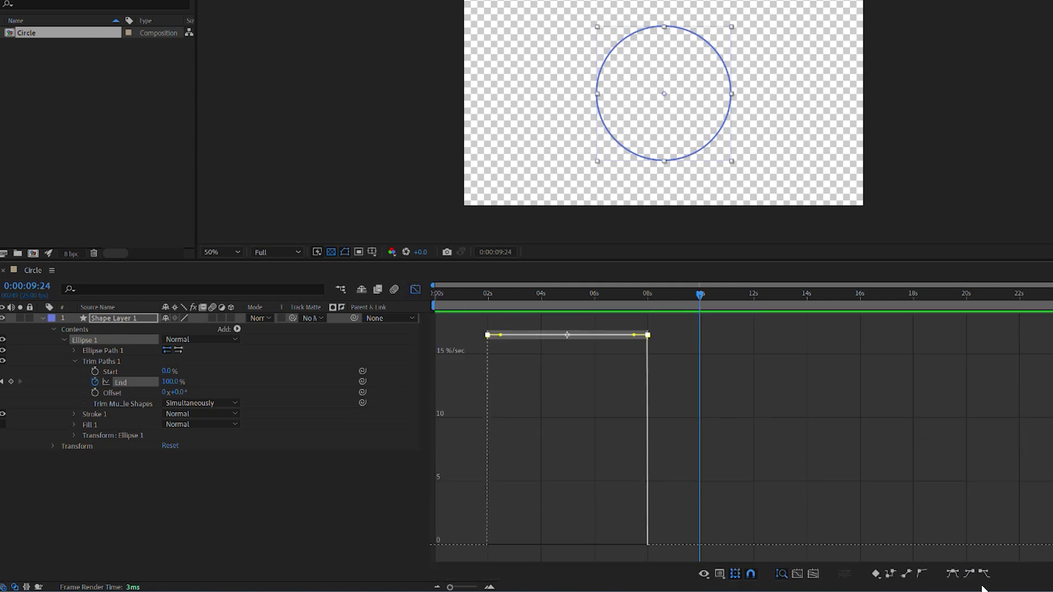
left_click(951, 574)
Step: Try a sharper End speed curve by lengthening the influence handles of both keyframes, and preview the animation
left_click_drag(619, 542, 576, 542)
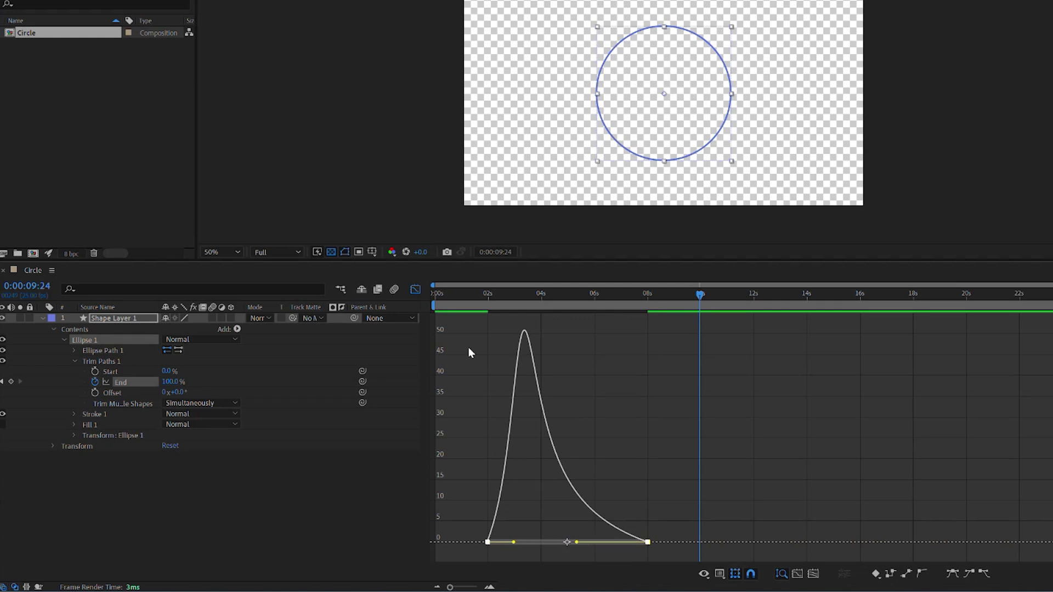
left_click_drag(460, 291, 455, 290)
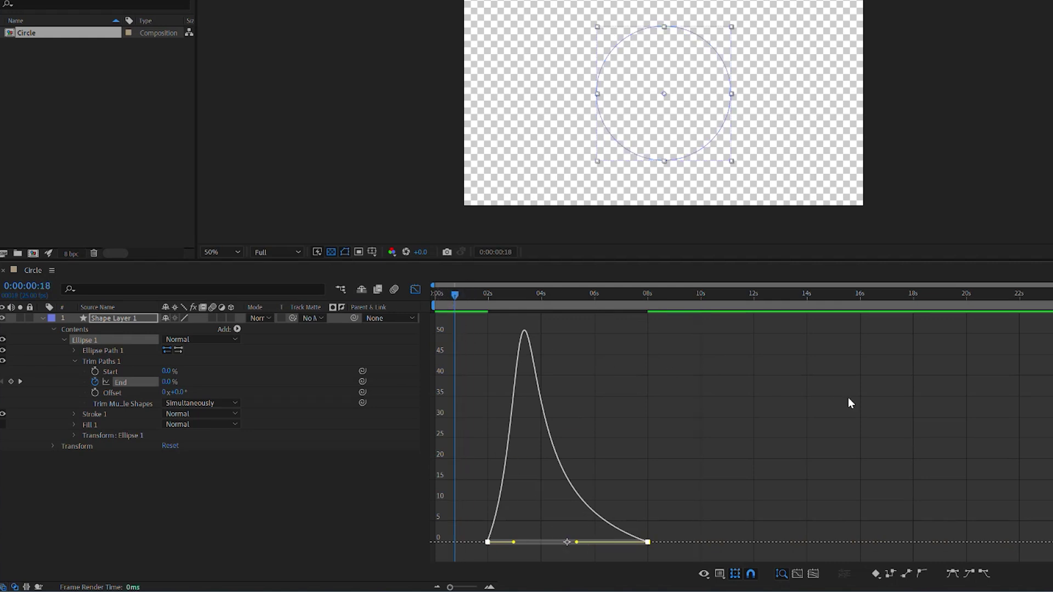
key("space")
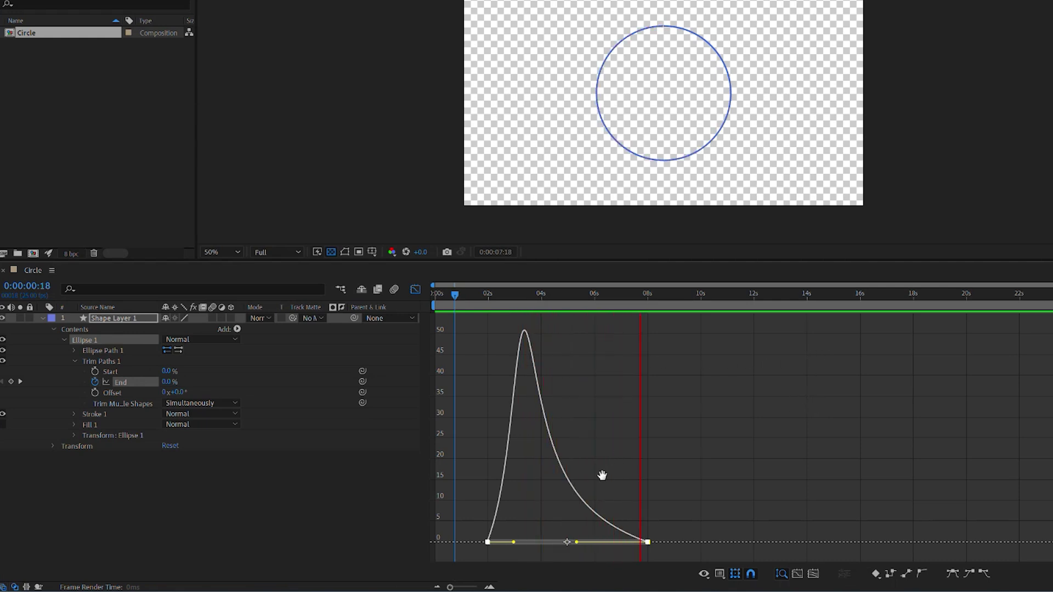
key("space")
left_click_drag(516, 547, 536, 542)
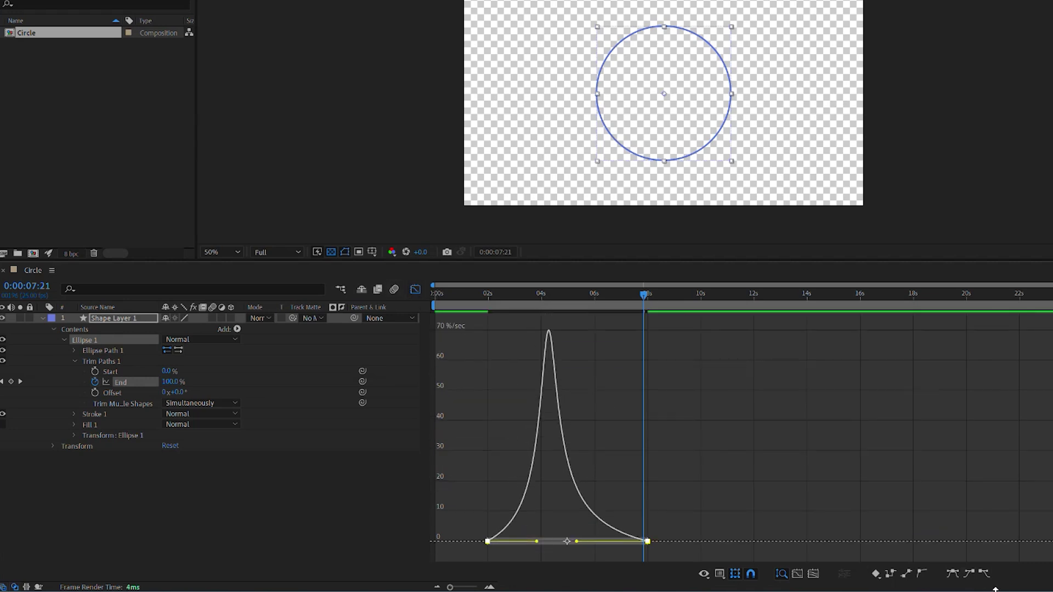
Step: Reapply Easy Ease to both End keyframes, preview from 0:00:02:00, and close the Graph Editor
left_click(953, 572)
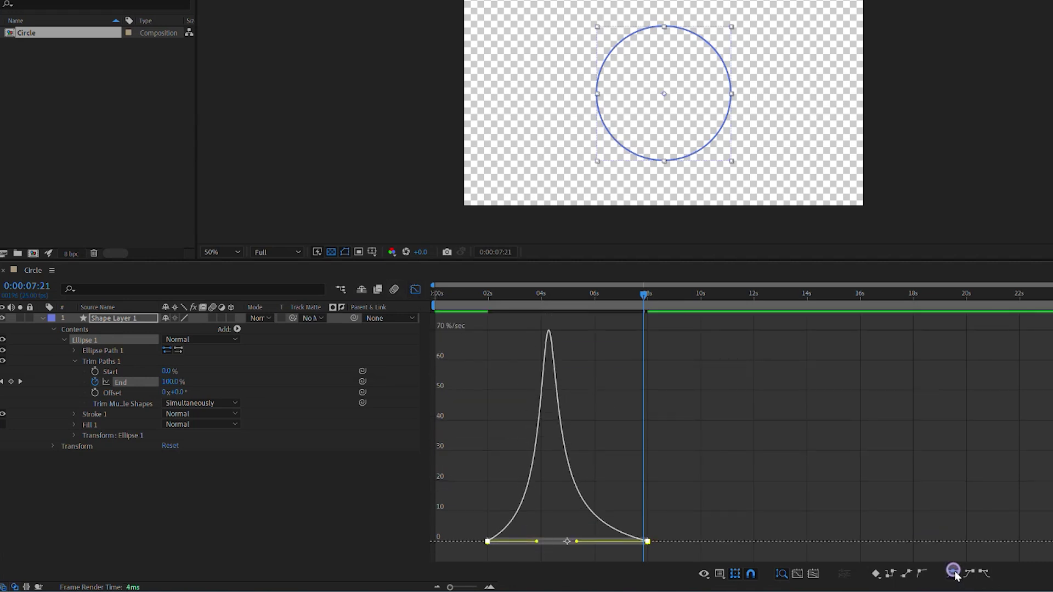
left_click(488, 294)
key("space")
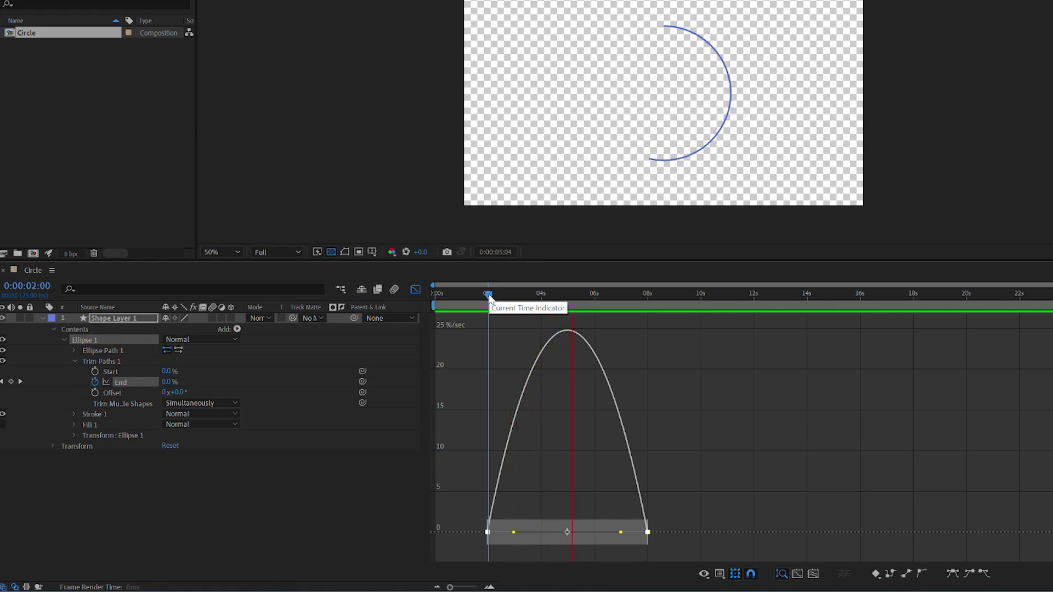
left_click(414, 291)
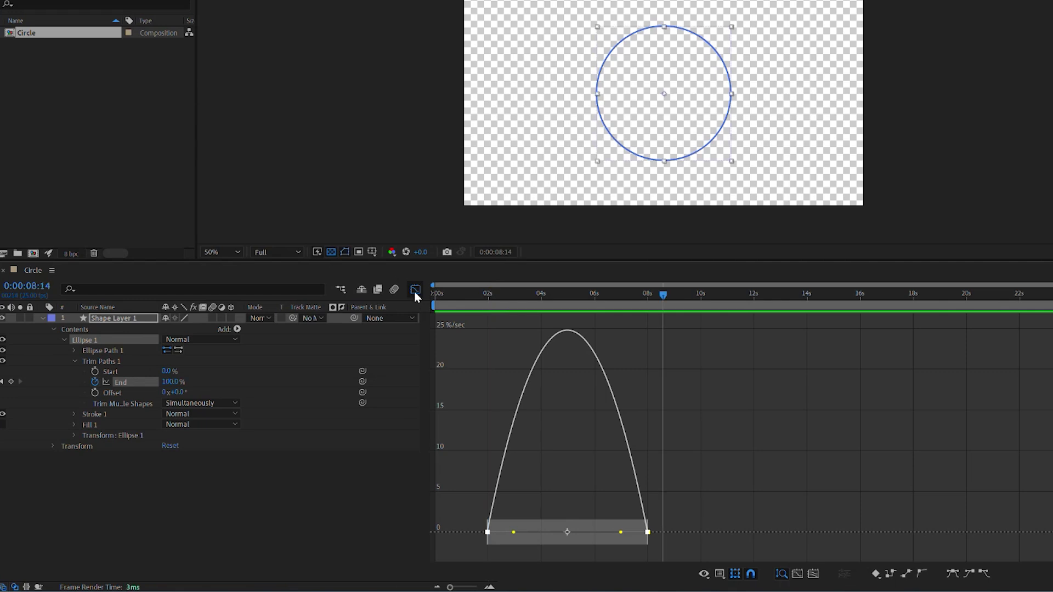
left_click(414, 290)
Step: Move the second End keyframe earlier to about 5 seconds and preview the faster circle animation
left_click(575, 352)
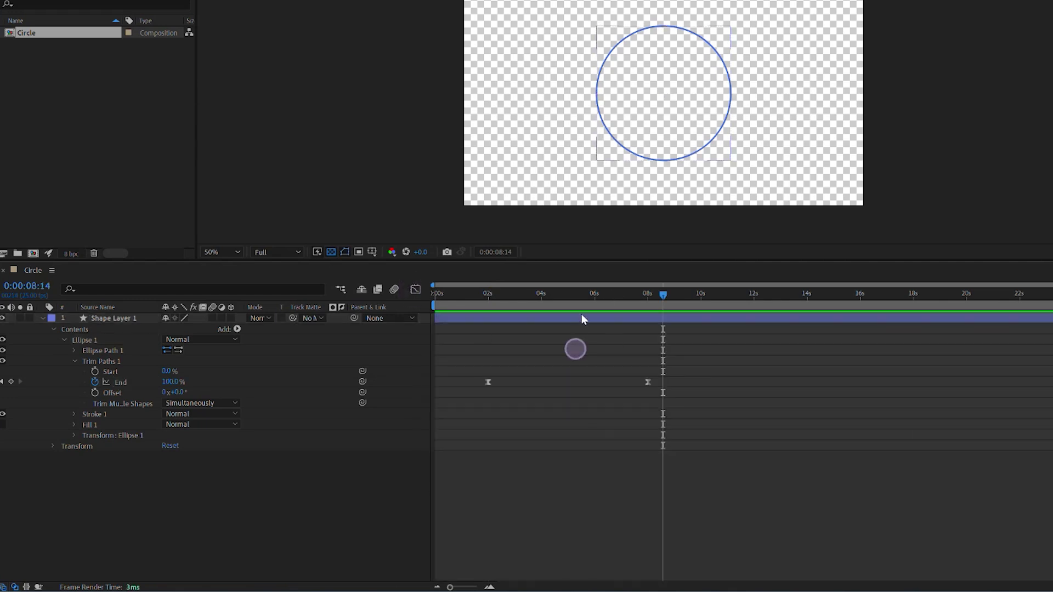
left_click_drag(585, 294, 519, 309)
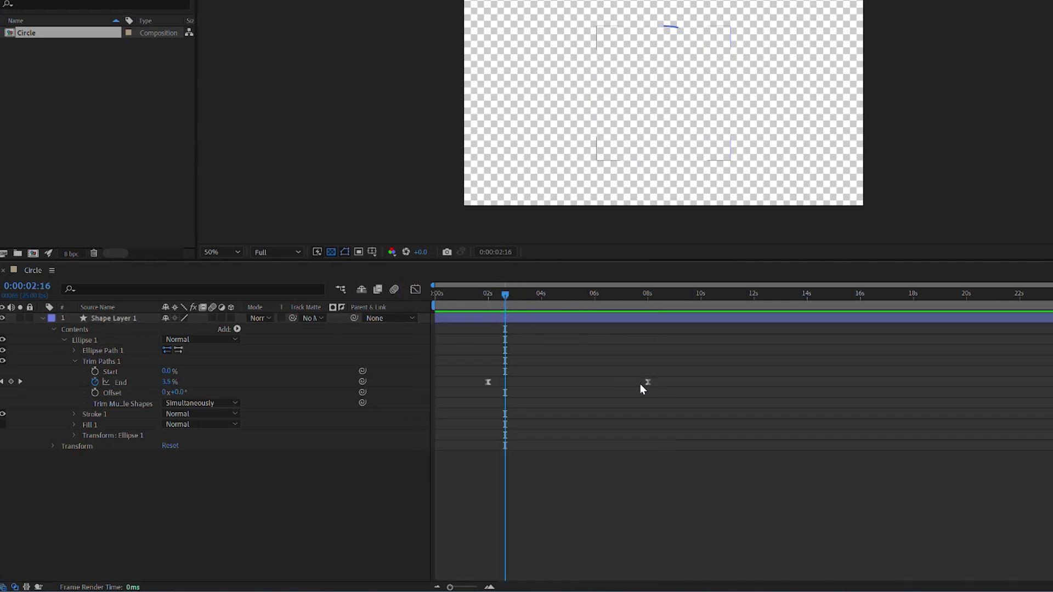
left_click_drag(649, 387, 564, 391)
left_click(482, 294)
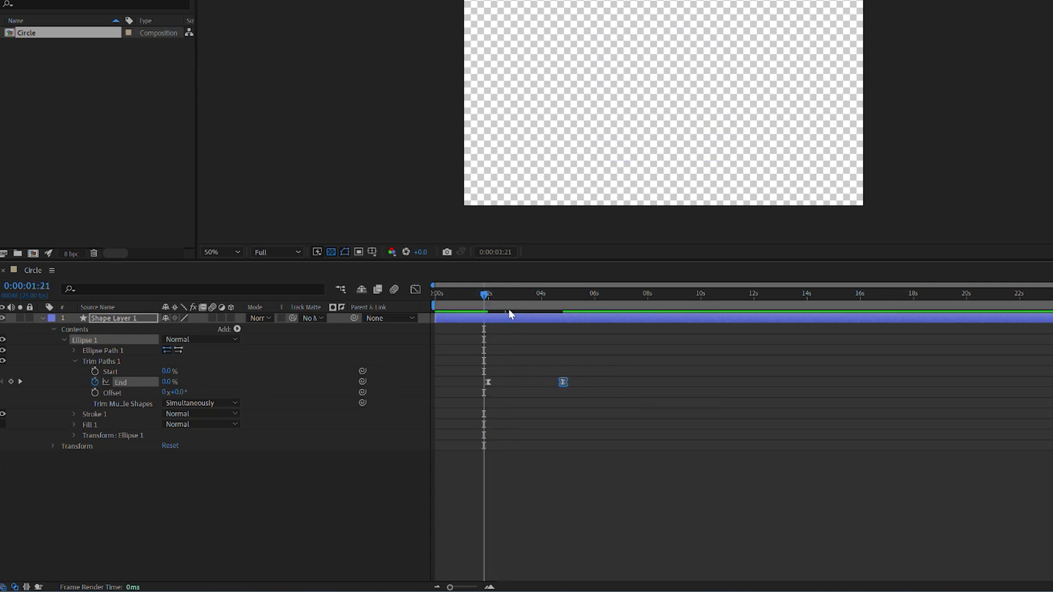
key("space")
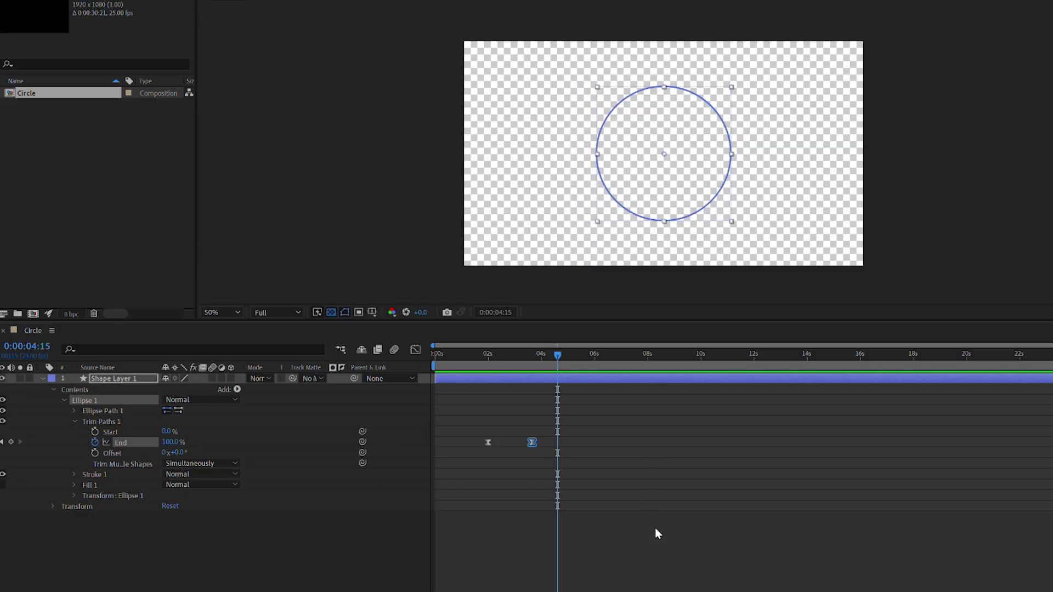
Step: Duplicate Shape Layer 1 and scale the duplicate to 108% to form a larger concentric circle outline
left_click(656, 530)
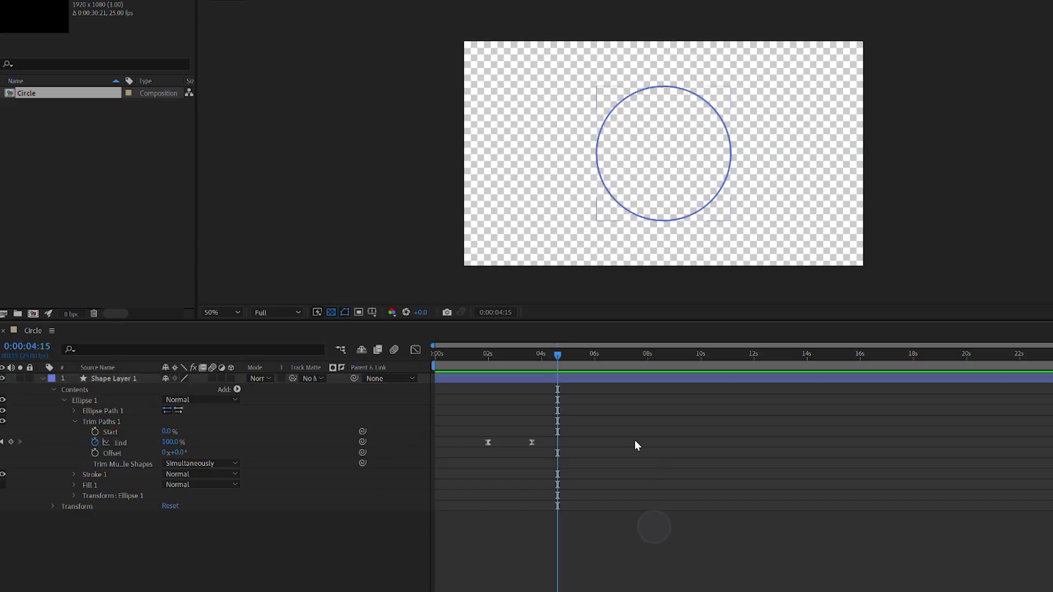
left_click(610, 380)
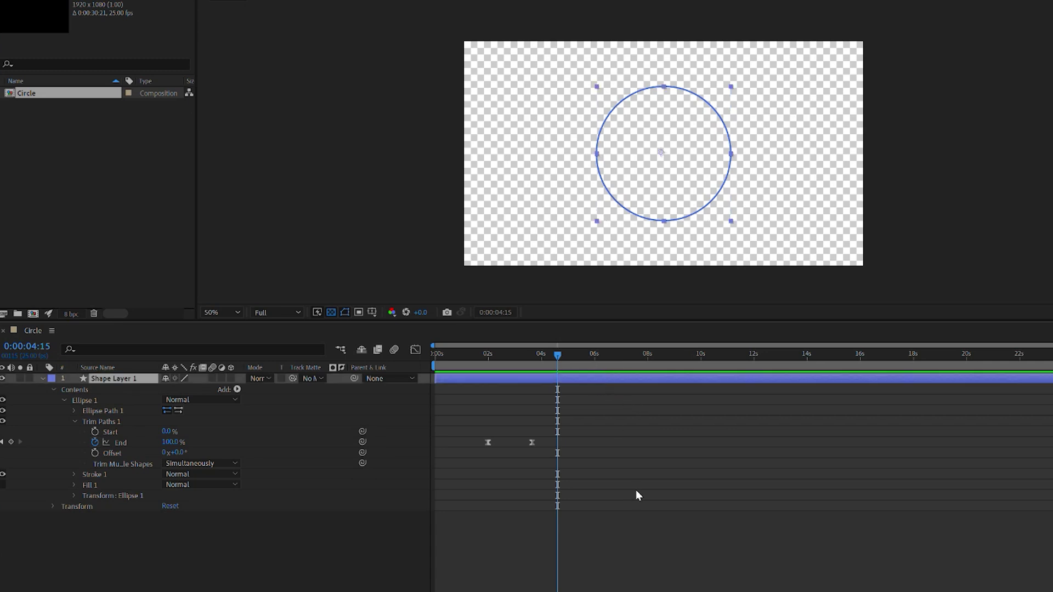
key("ctrl+d")
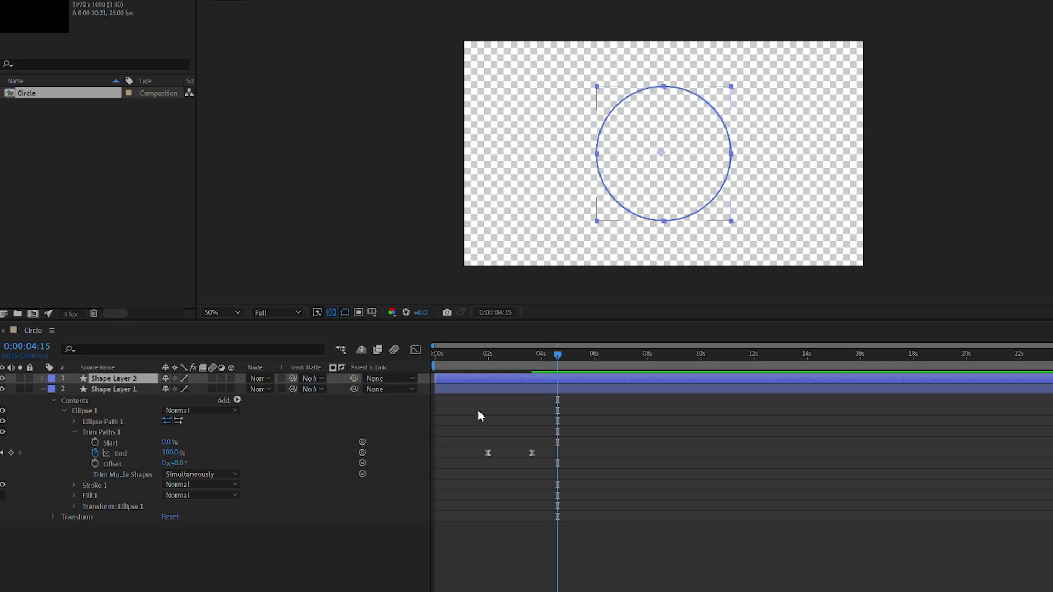
key("s")
left_click_drag(195, 386, 196, 386)
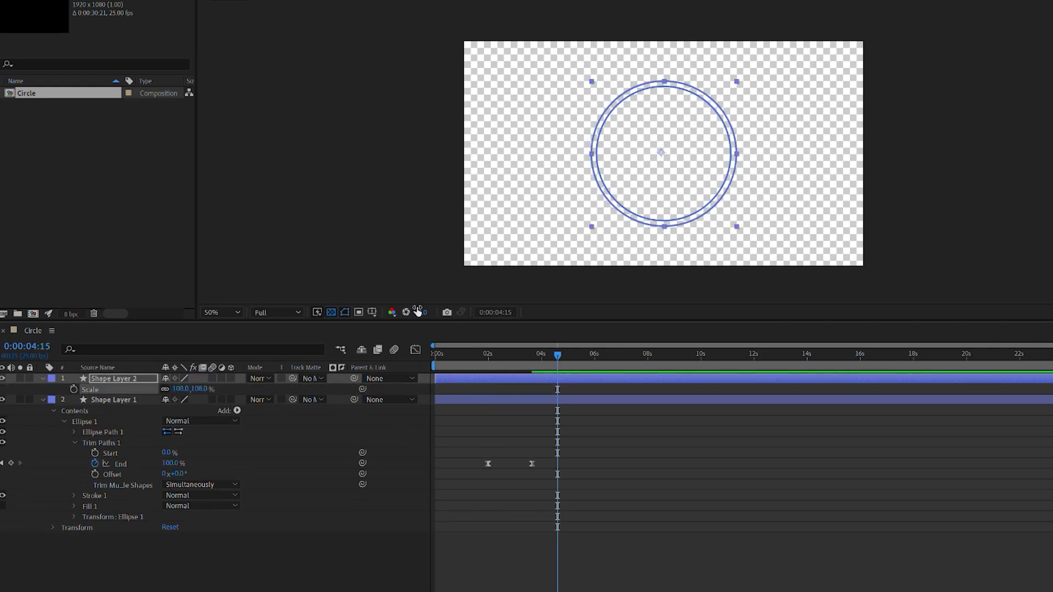
Step: Preview the animation of both concentric circles from 0:00:01:13
left_click(476, 354)
key("space")
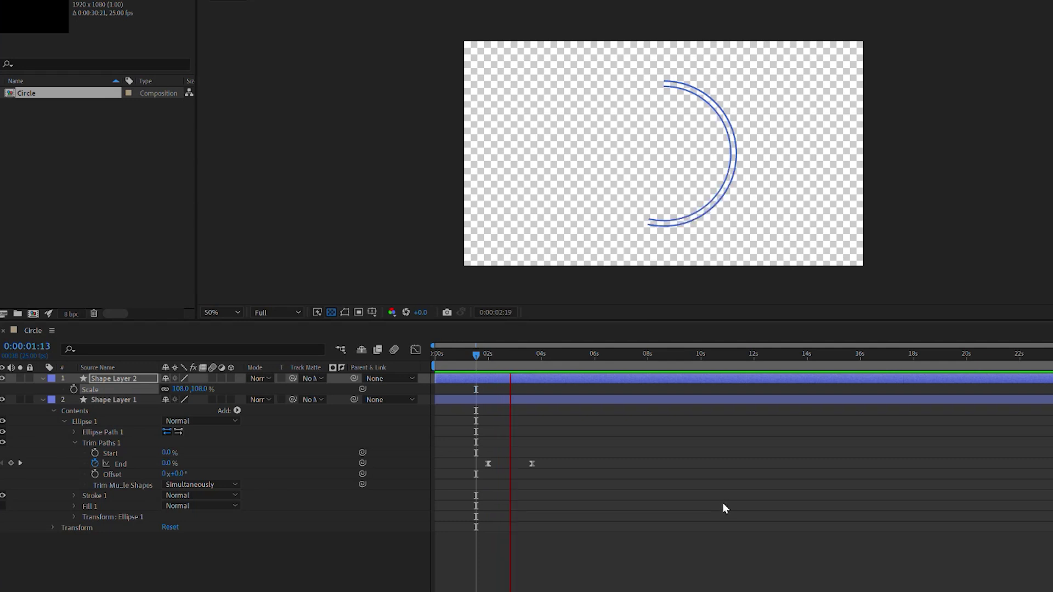
key("space")
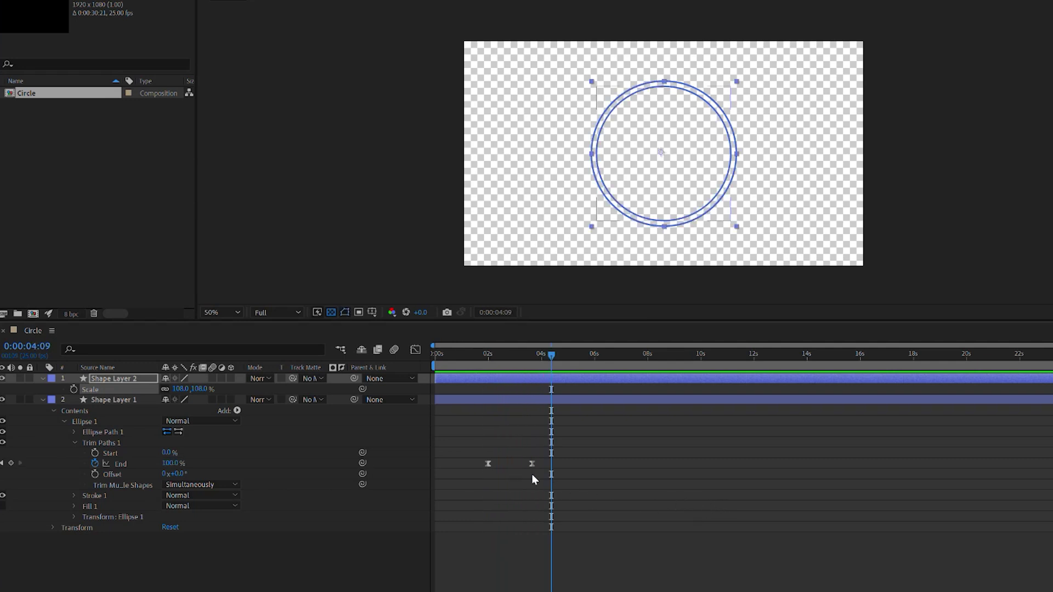
Step: Hide Shape Layer 2 and set the Trim Paths Offset of Shape Layer 1 to 88° at 0:00:02:19
left_click(512, 400)
left_click_drag(521, 357, 509, 361)
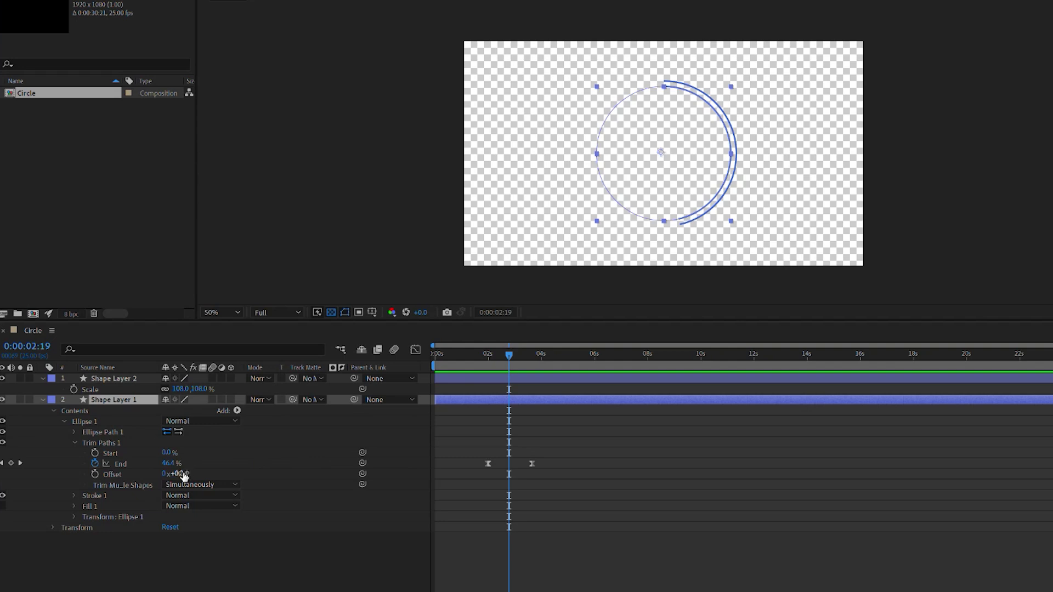
left_click(3, 379)
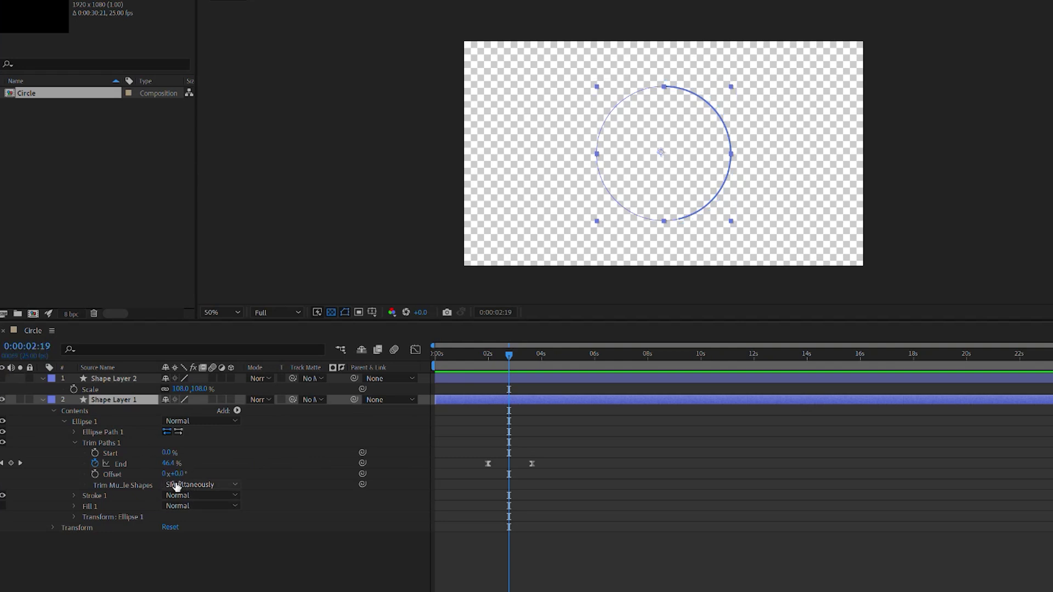
left_click_drag(184, 473, 230, 469)
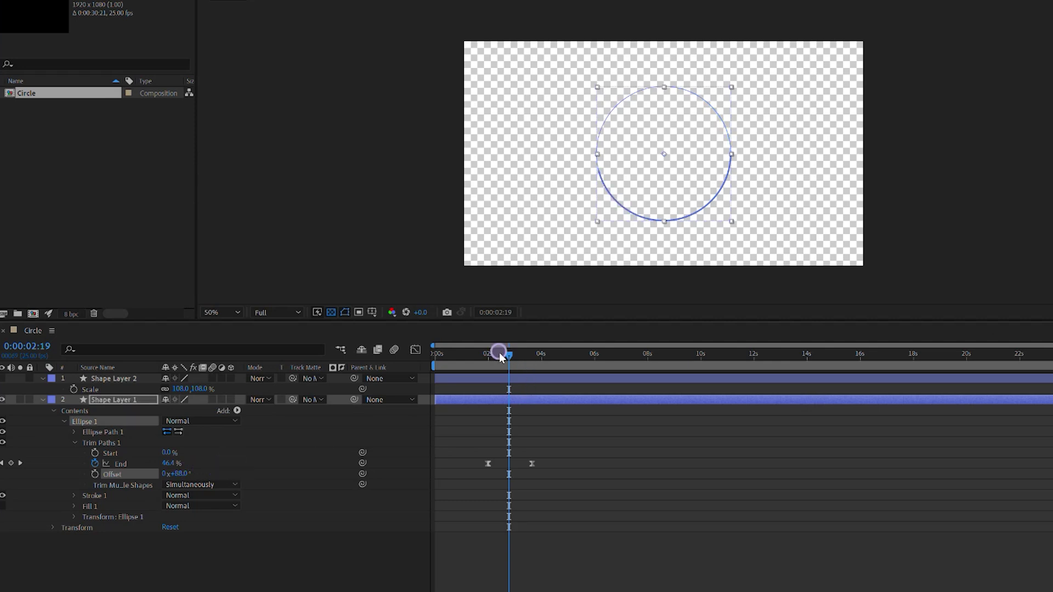
Step: Preview the inner circle alone from 0:00:02:00 with its new starting point
left_click_drag(499, 353, 489, 354)
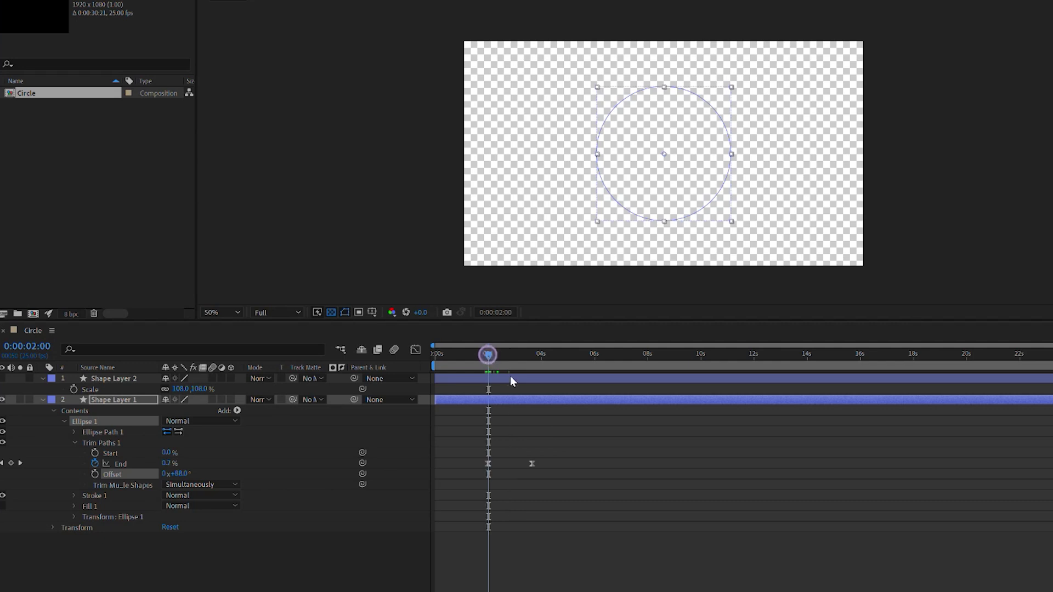
key("space")
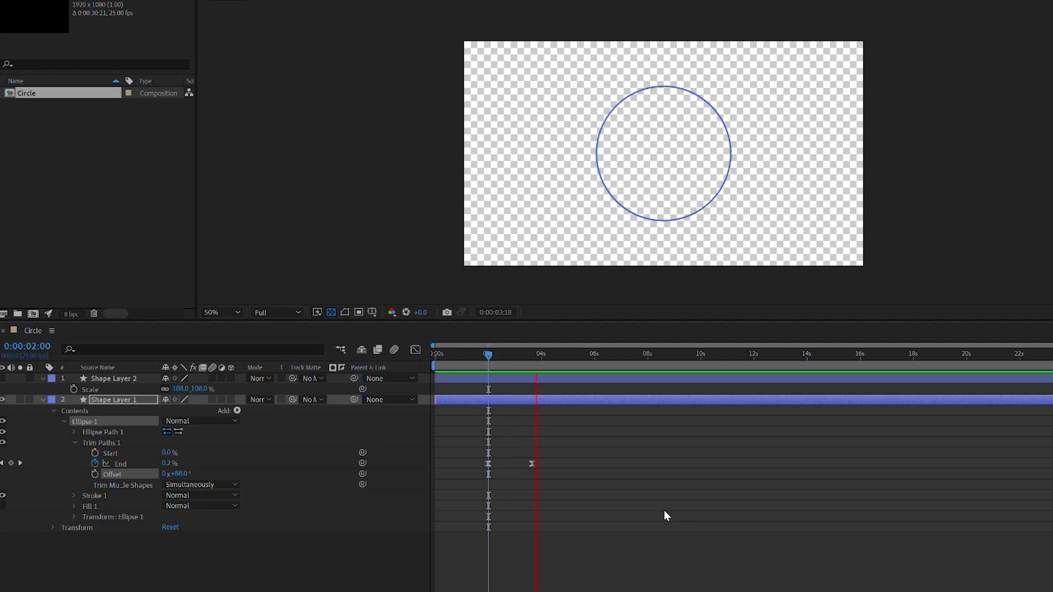
key("space")
Step: Show Shape Layer 2 again and preview both circles drawing together from about 0:00:02:00
left_click_drag(497, 351, 492, 353)
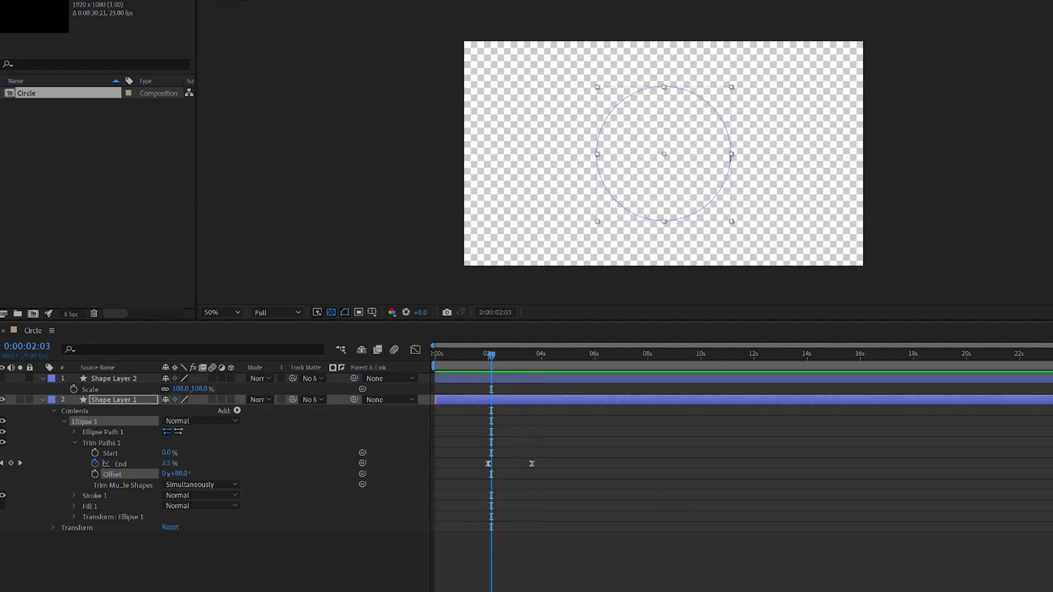
key("space")
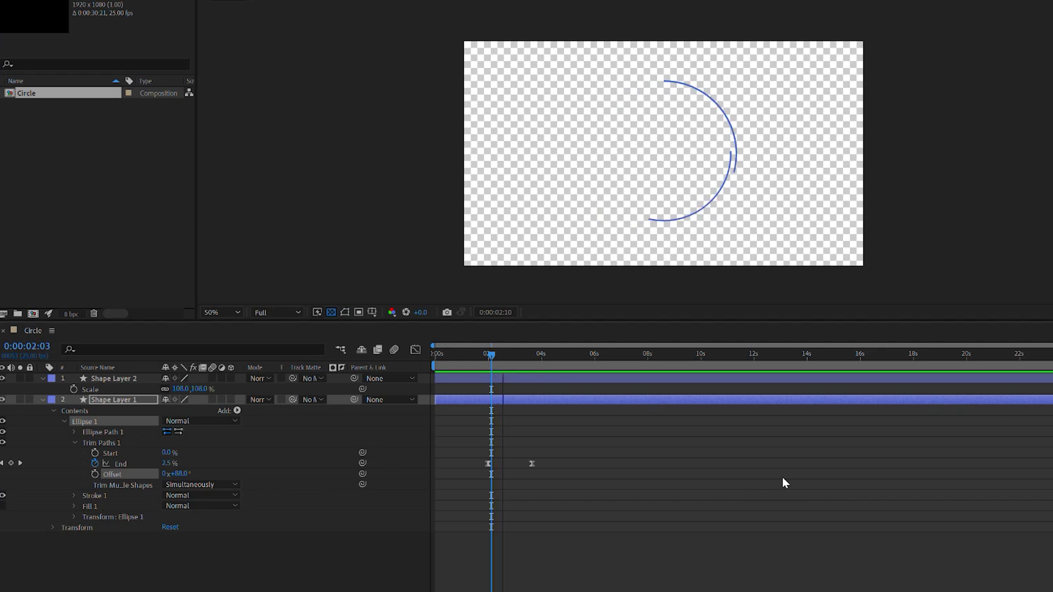
key("space")
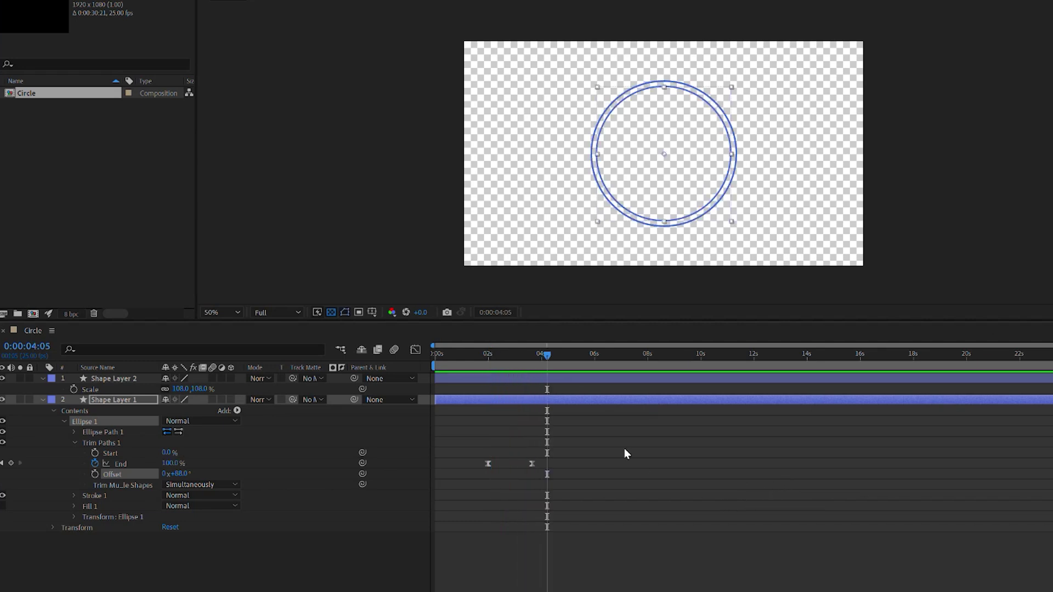
left_click_drag(531, 354, 490, 365)
key("space")
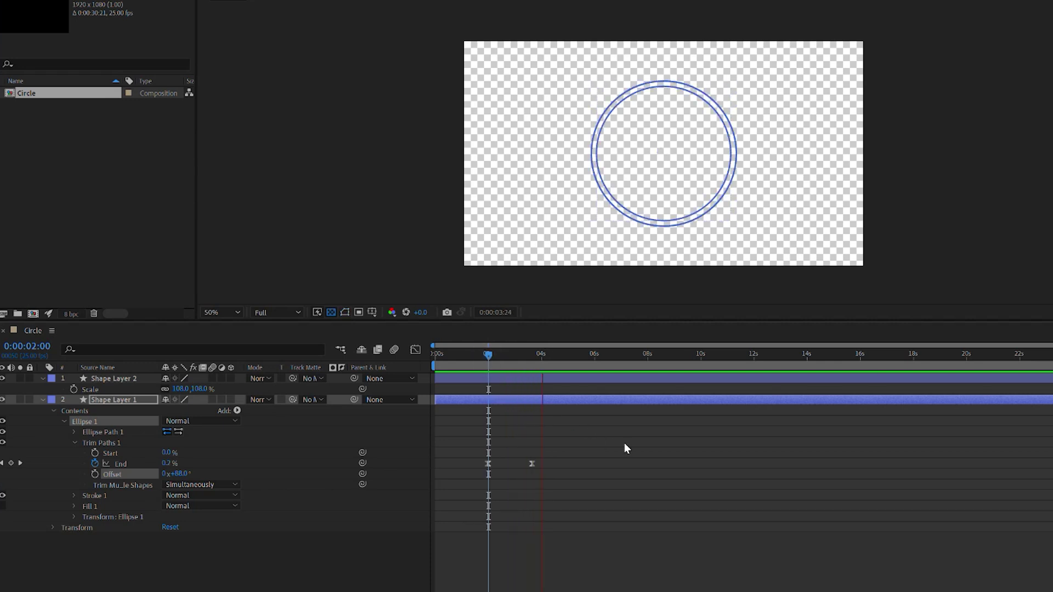
key("space")
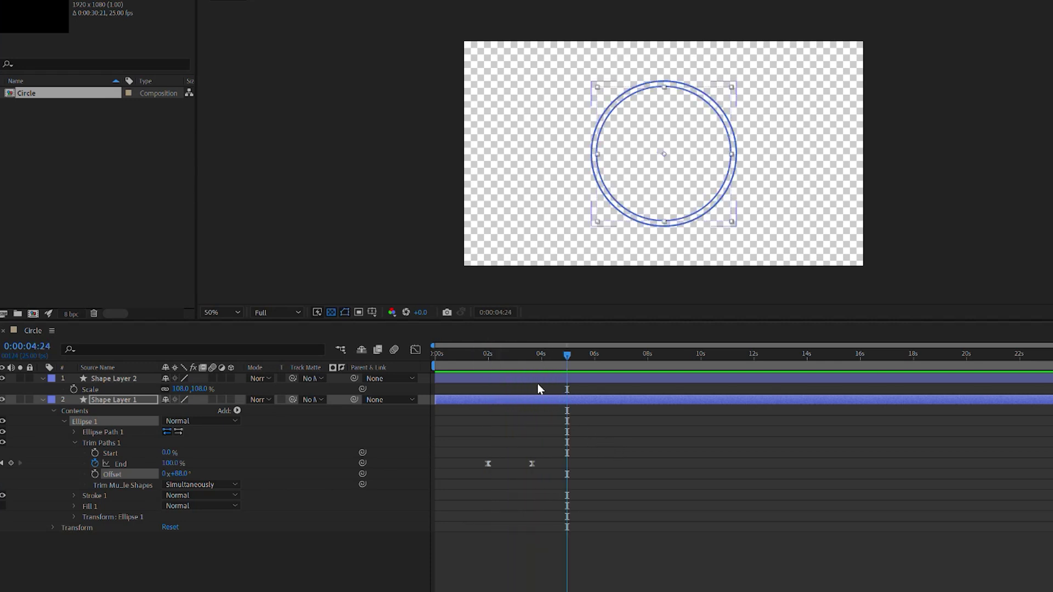
Step: Increase the stroke width of Shape Layer 2 to 26 and preview the thicker outer ring from 0:00:01:21
left_click(543, 377)
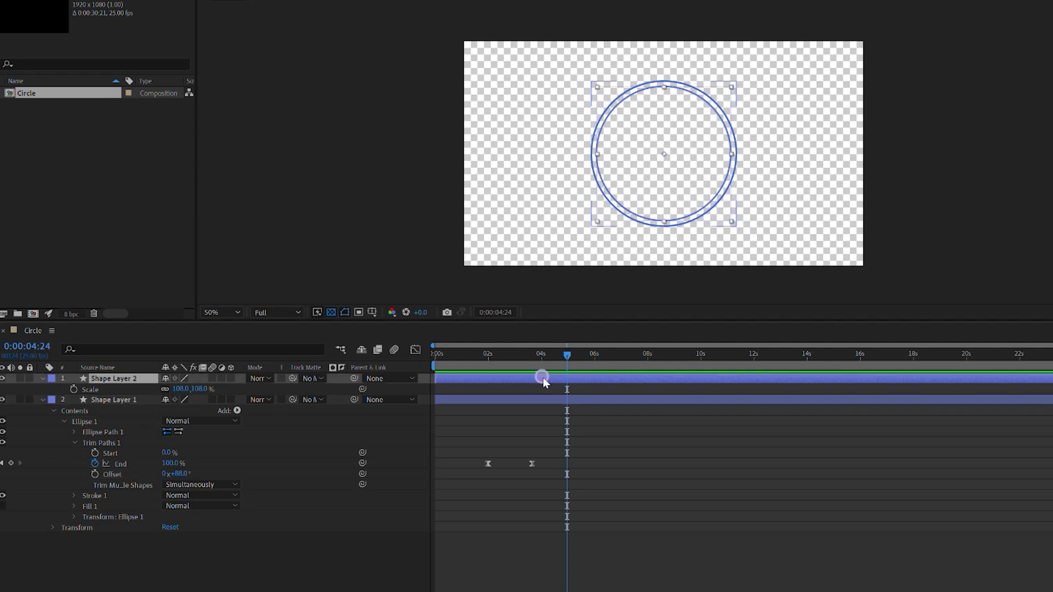
left_click_drag(515, 1, 529, 0)
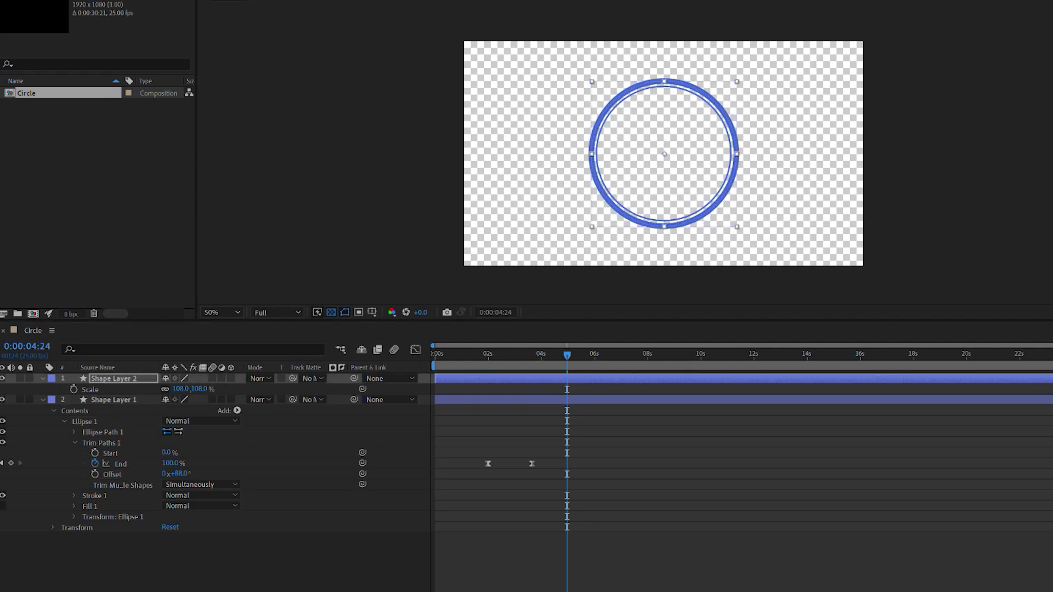
left_click(485, 354)
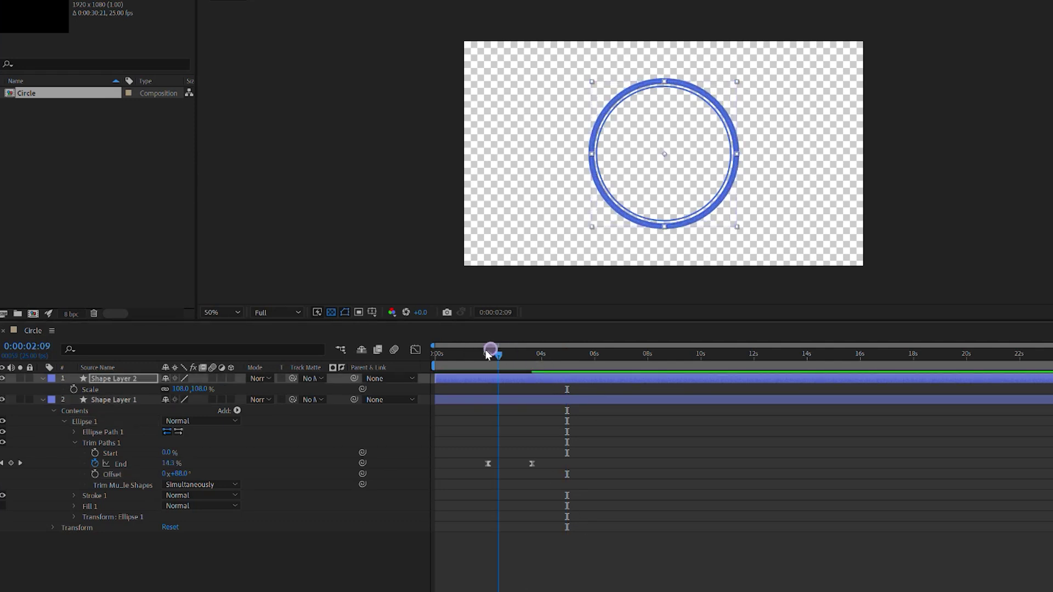
key("space")
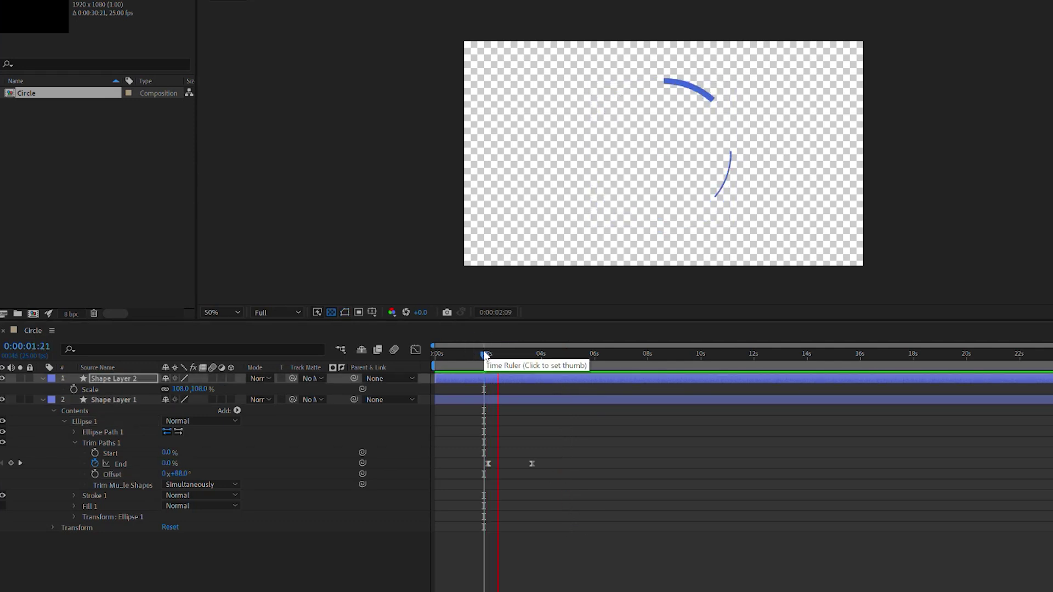
key("space")
Step: Set the Line Cap of Shape Layer 2's Stroke 1 to Round Cap and its Line Join to Round Join
left_click(512, 353)
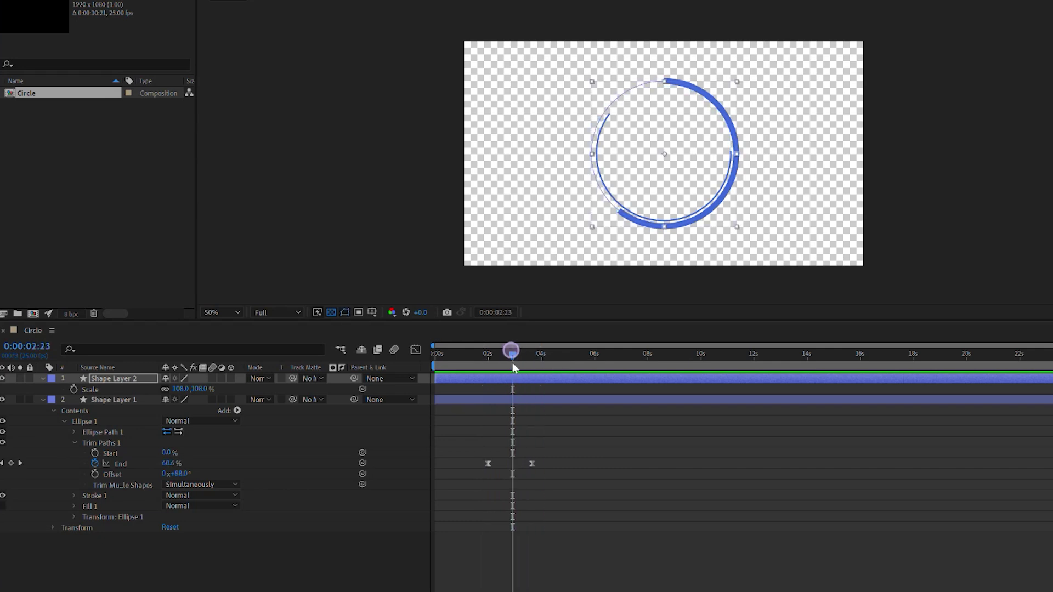
left_click(44, 378)
left_click(44, 379)
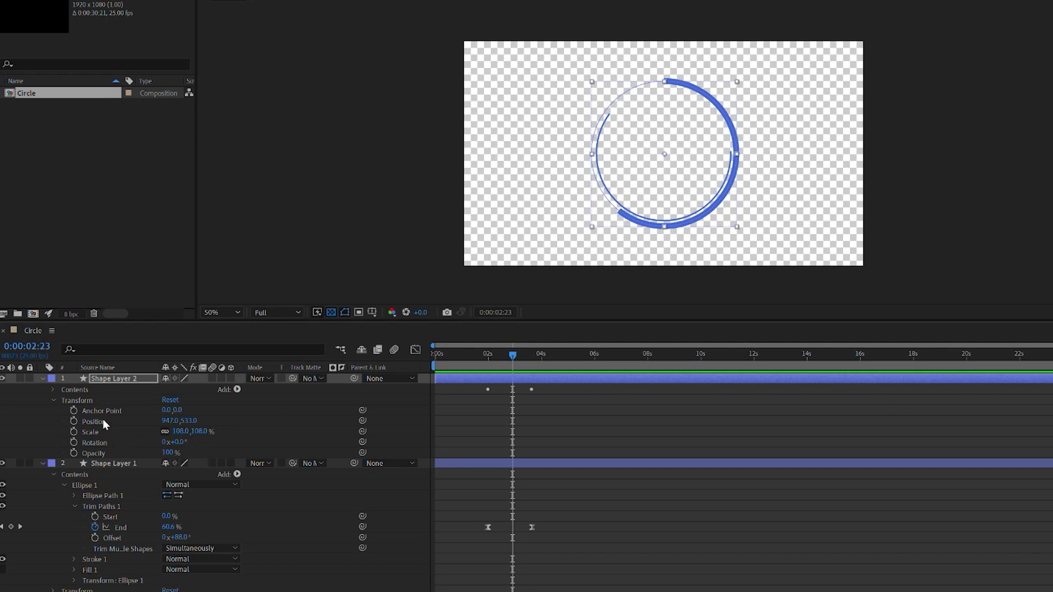
left_click(53, 390)
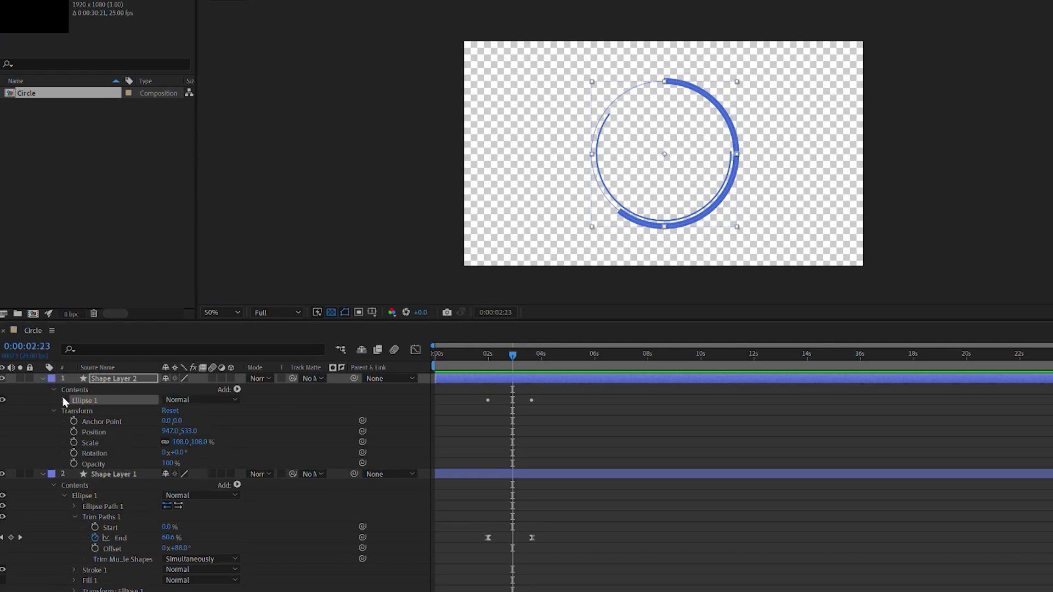
left_click(64, 400)
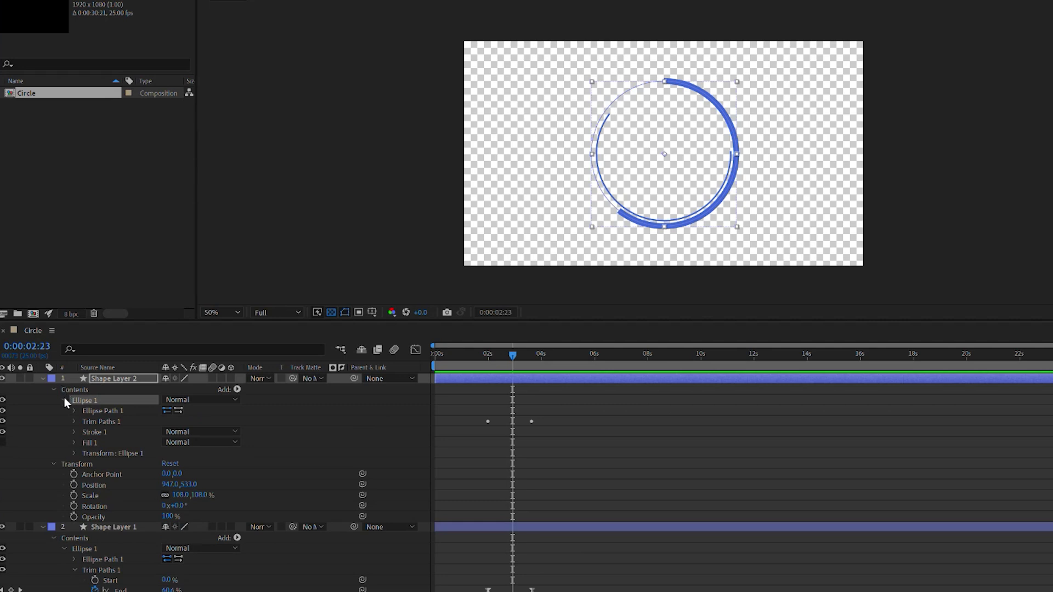
left_click(74, 432)
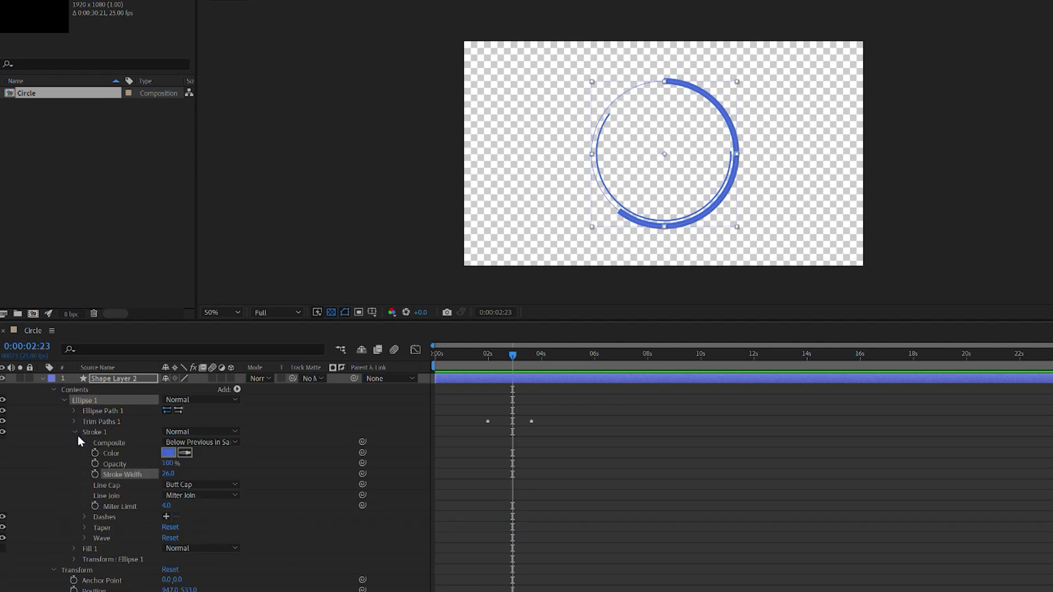
left_click(198, 485)
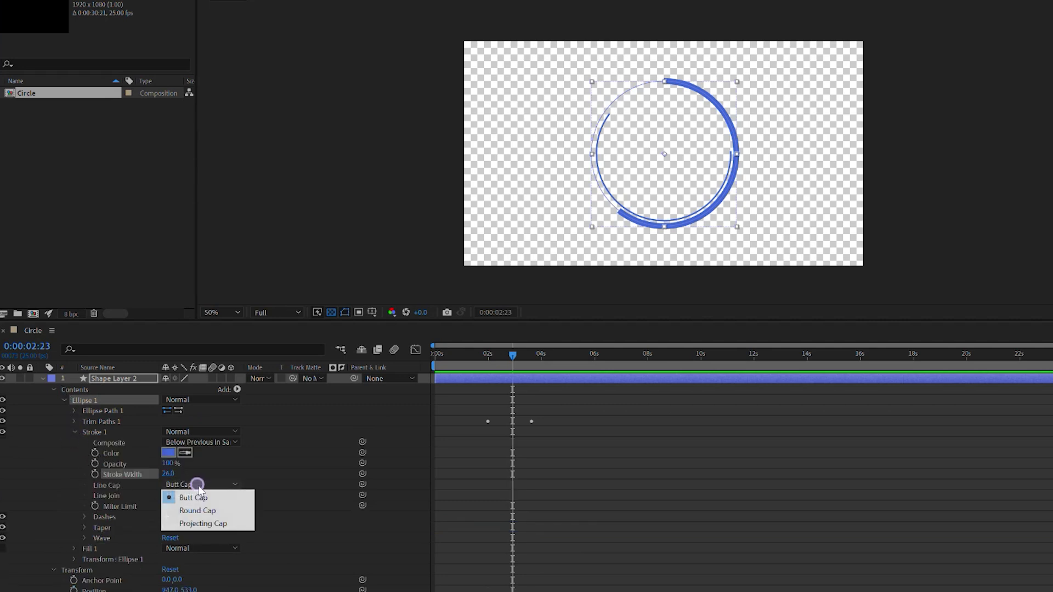
left_click(206, 510)
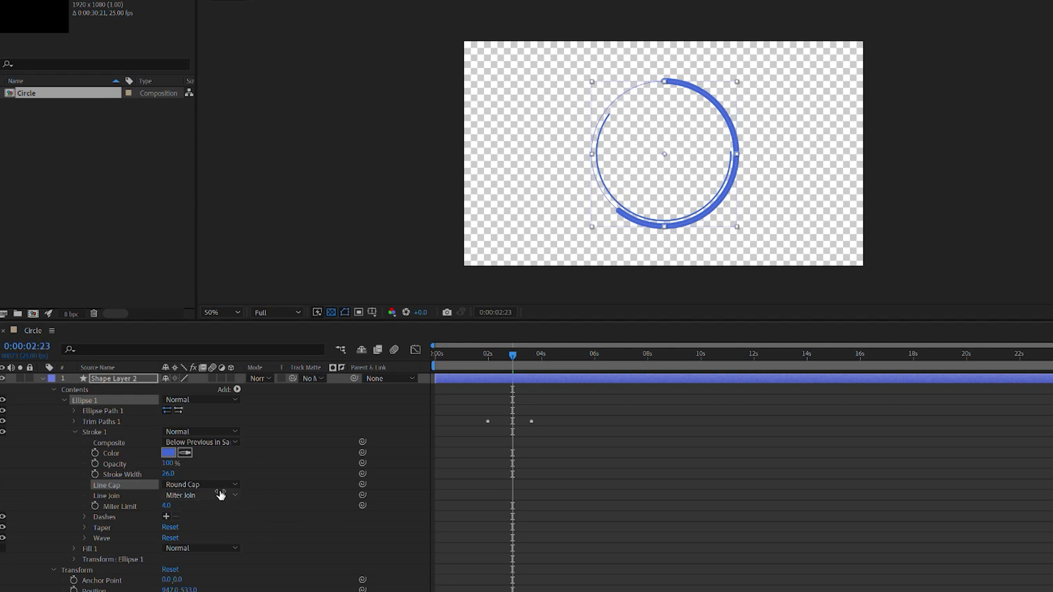
left_click(221, 495)
left_click(213, 521)
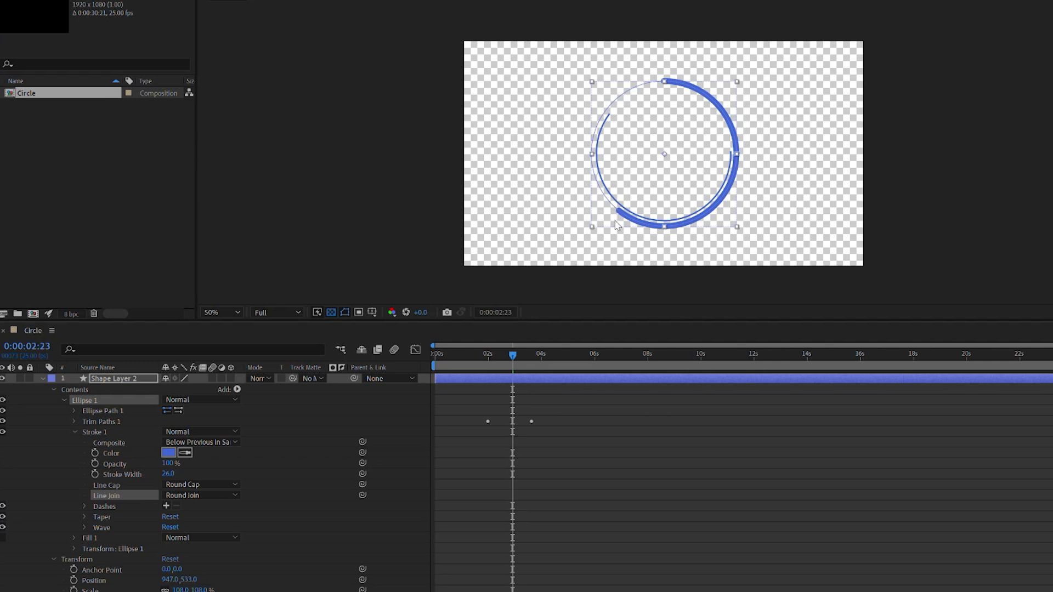
Step: Preview the rounded-stroke circle animation from 0:00:02:02
left_click_drag(513, 350, 492, 353)
key("space")
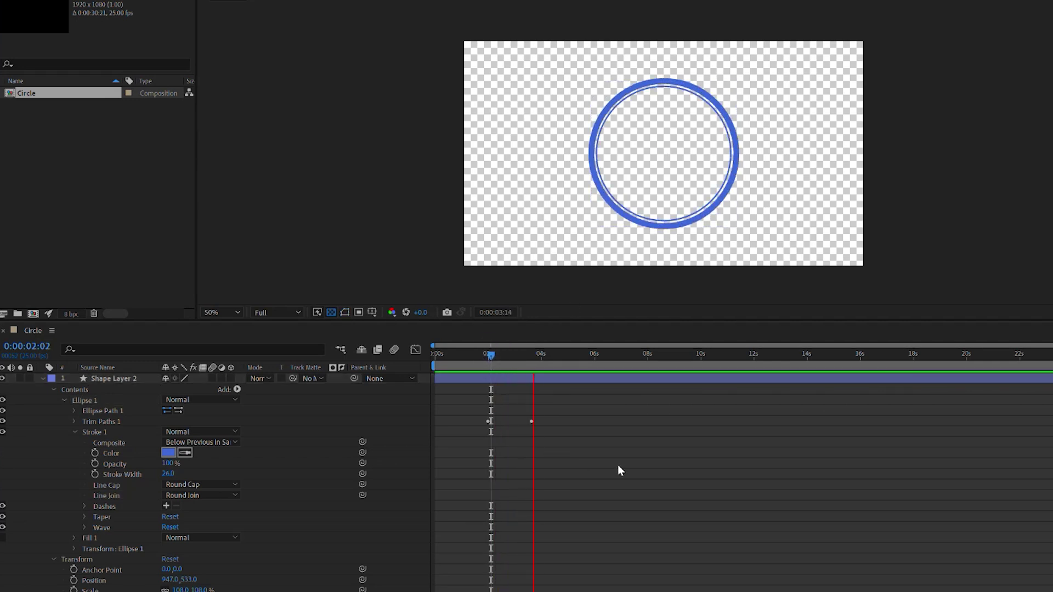
key("space")
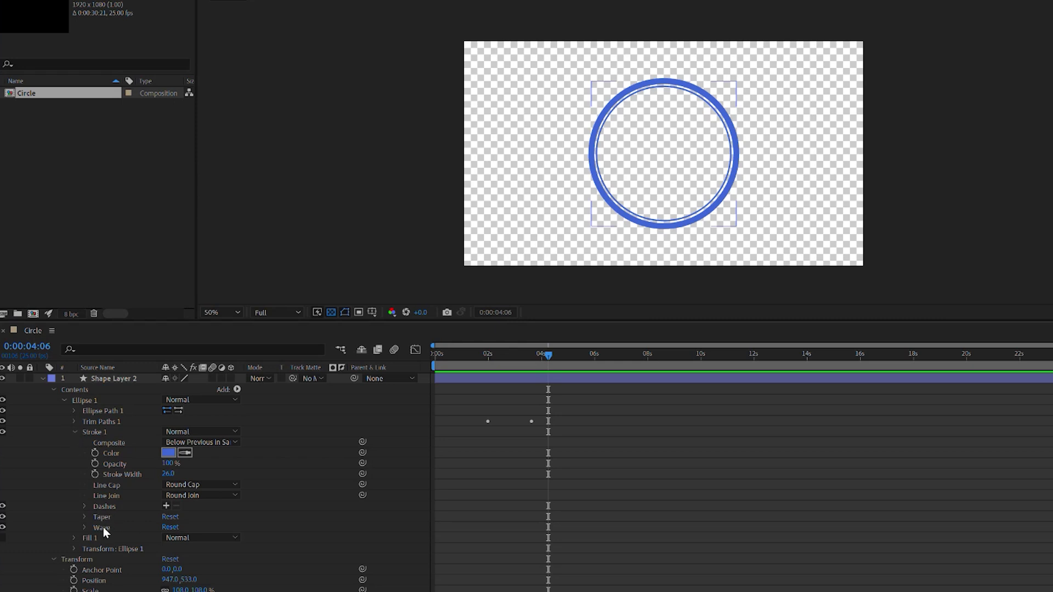
Step: Add two dash and gap pairs to the Dashes of Shape Layer 2's Stroke 1
left_click(167, 505)
left_click(167, 505)
left_click(167, 505)
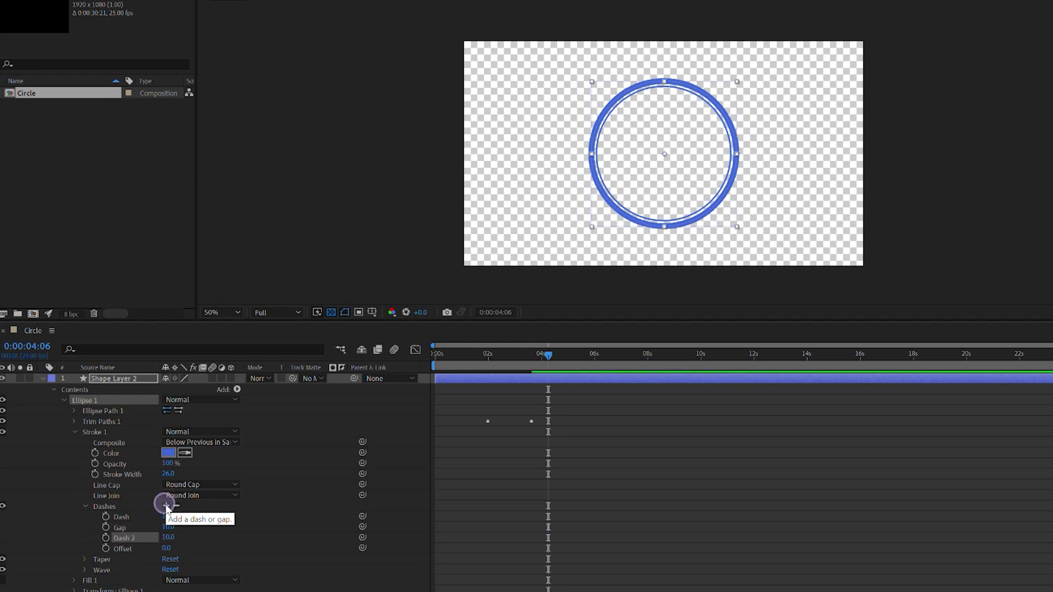
left_click(167, 505)
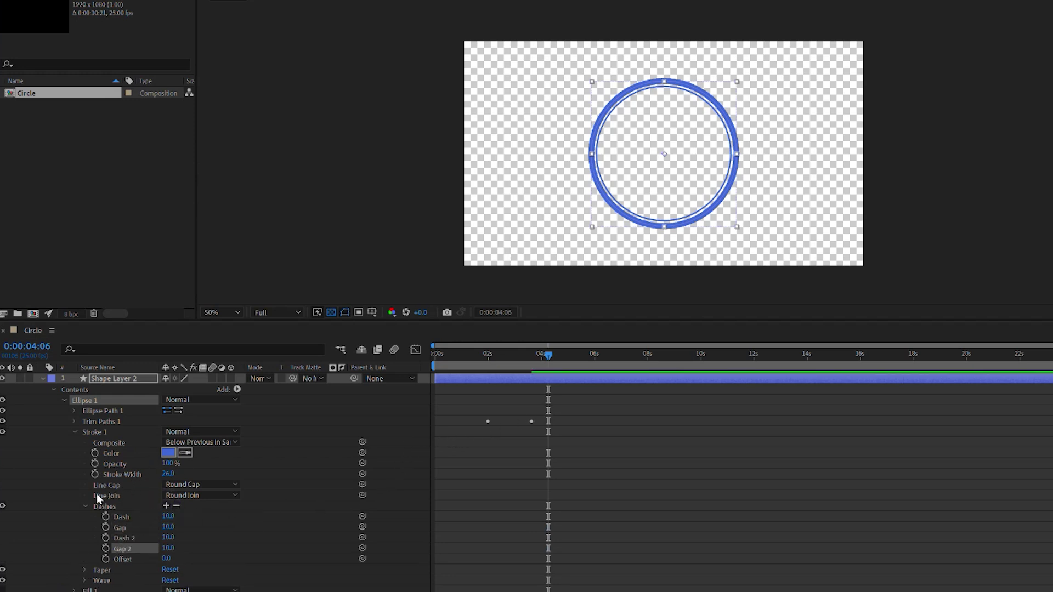
Step: Check the partly drawn circles at 0:00:03:04, collapse the Stroke 1 settings, and deselect the layer
mouse_move(541, 354)
left_mouse_down()
mouse_move(493, 364)
mouse_move(520, 363)
left_mouse_up()
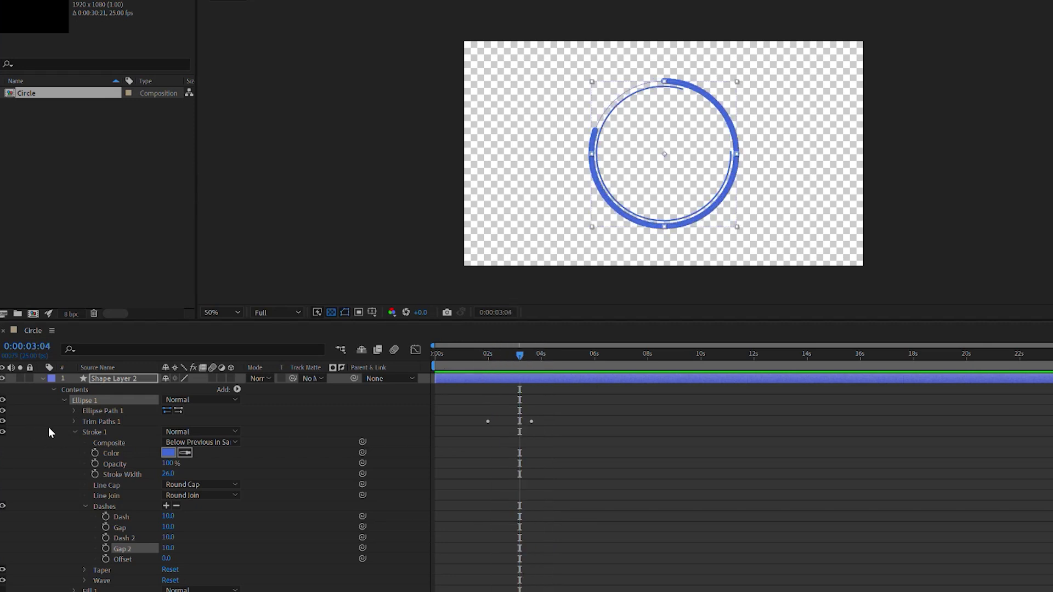
left_click(74, 432)
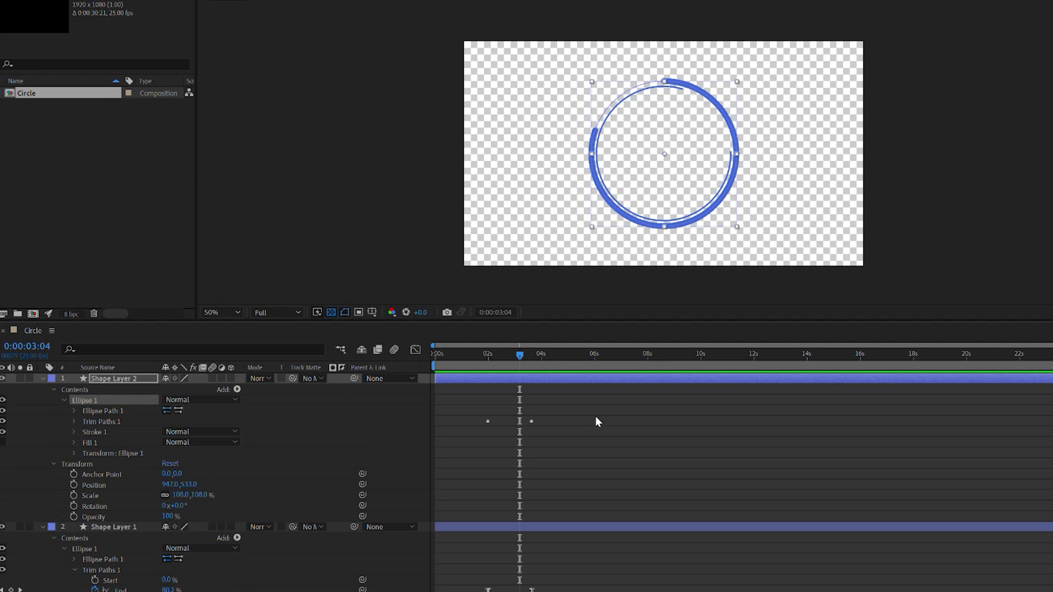
left_click(627, 433)
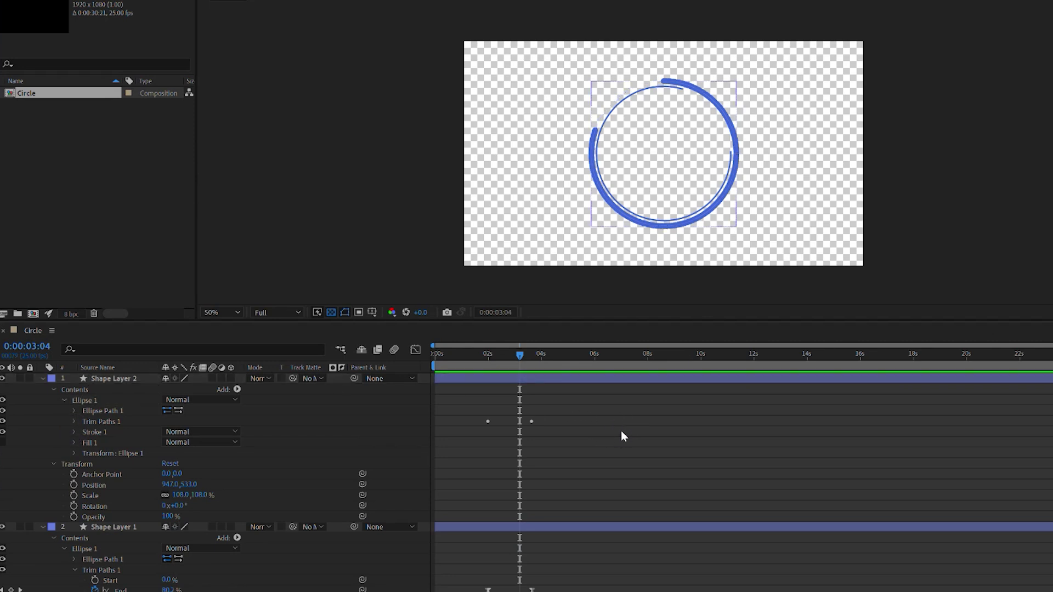